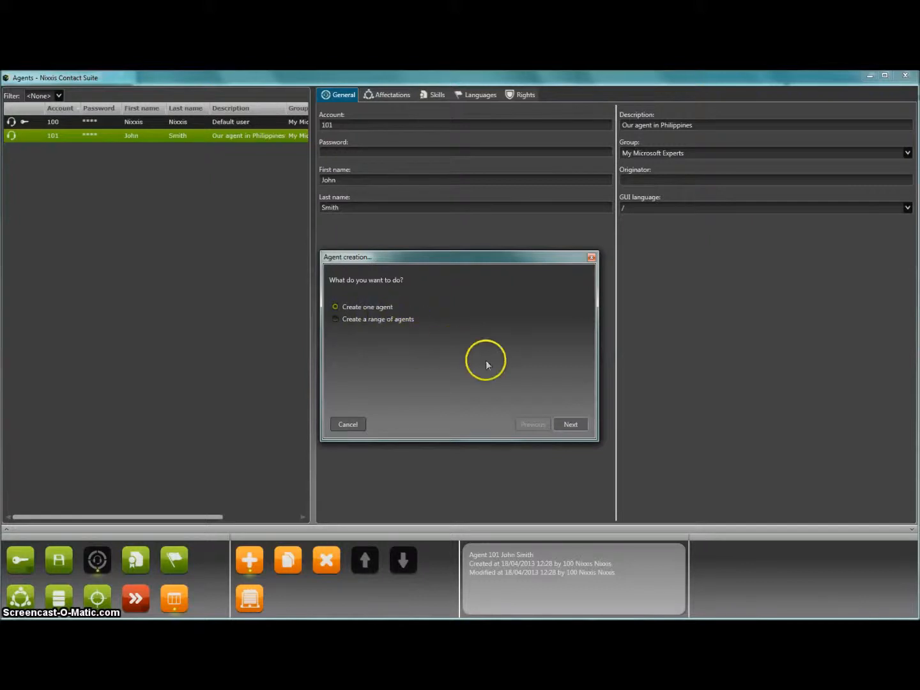
- Create a single new agent with the first and last name filled in and assigned to the Nixxis Demo Team
{"action": "left_click", "coordinate": [574, 424]}
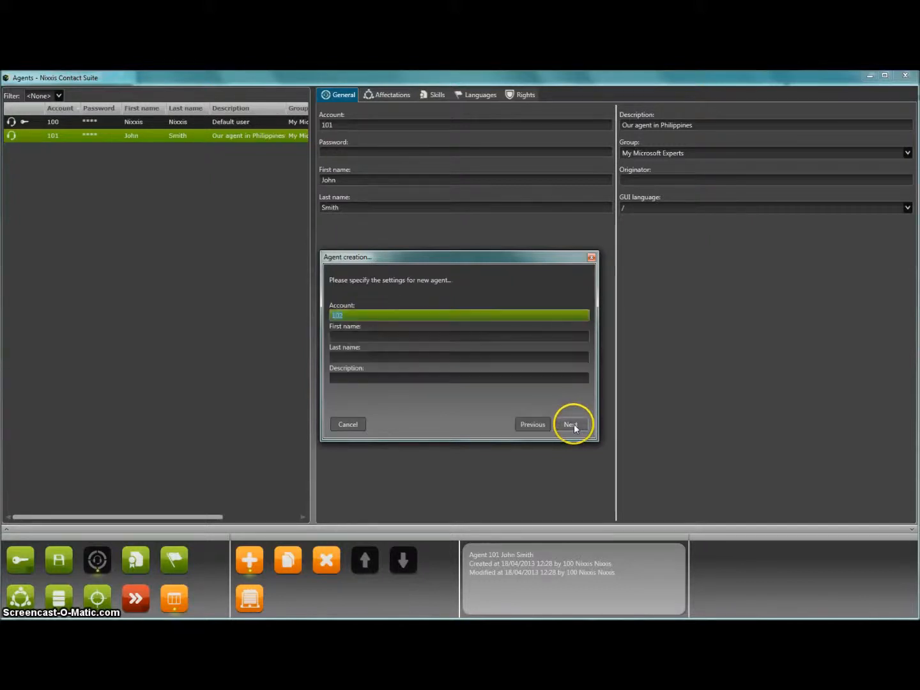
{"action": "left_click", "coordinate": [433, 336]}
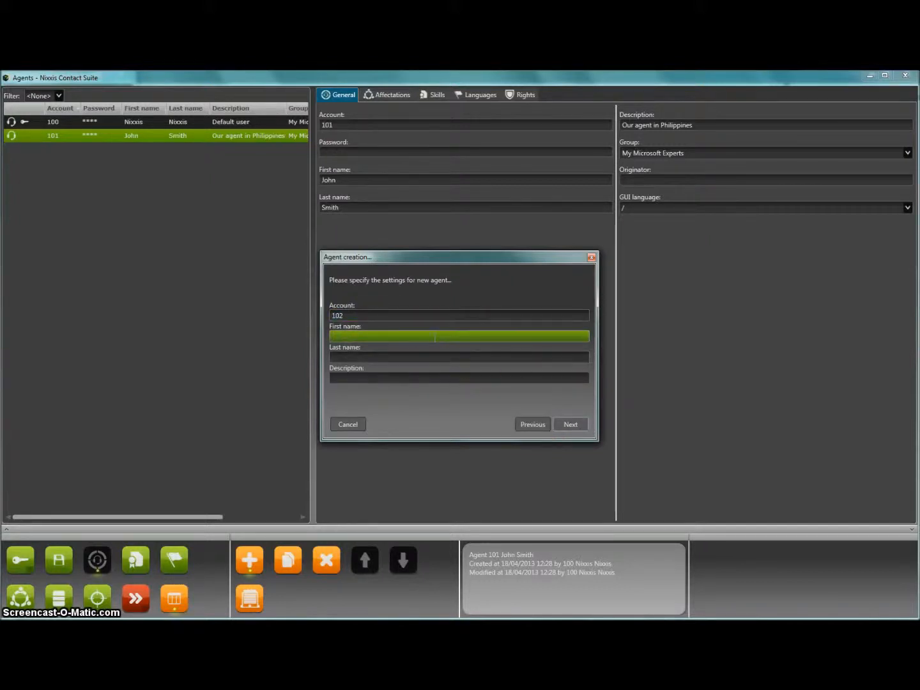
{"action": "type", "text": "A"}
{"action": "key", "text": "Tab"}
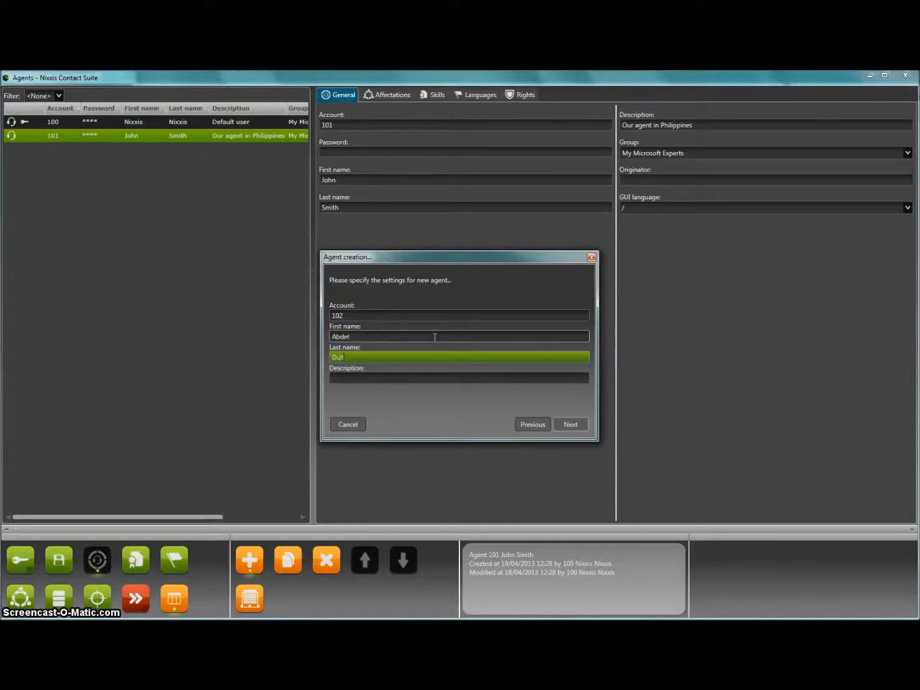
{"action": "left_click", "coordinate": [551, 423]}
{"action": "left_click", "coordinate": [350, 311]}
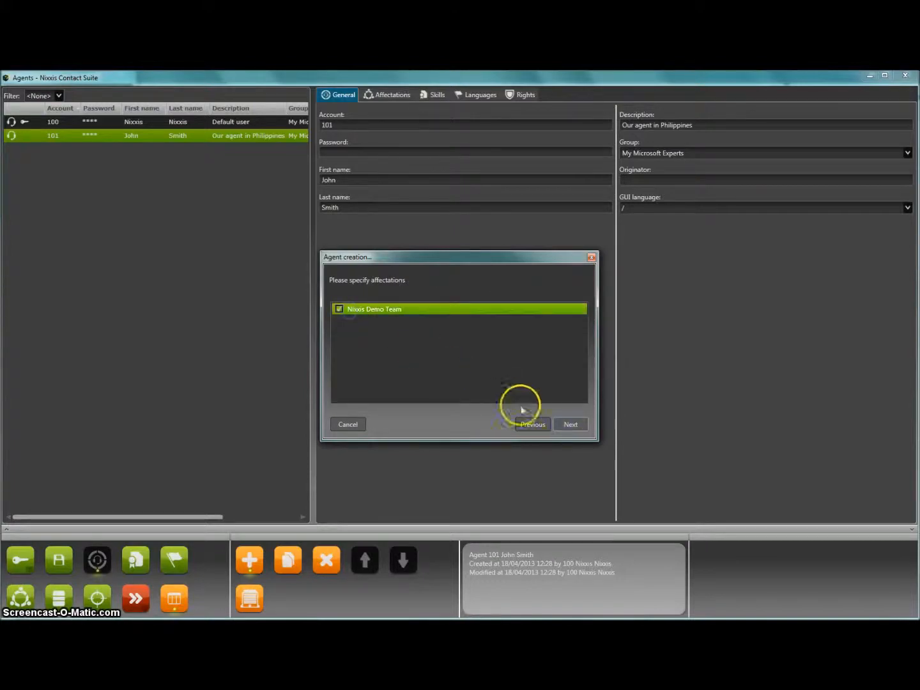
{"action": "left_click", "coordinate": [570, 424]}
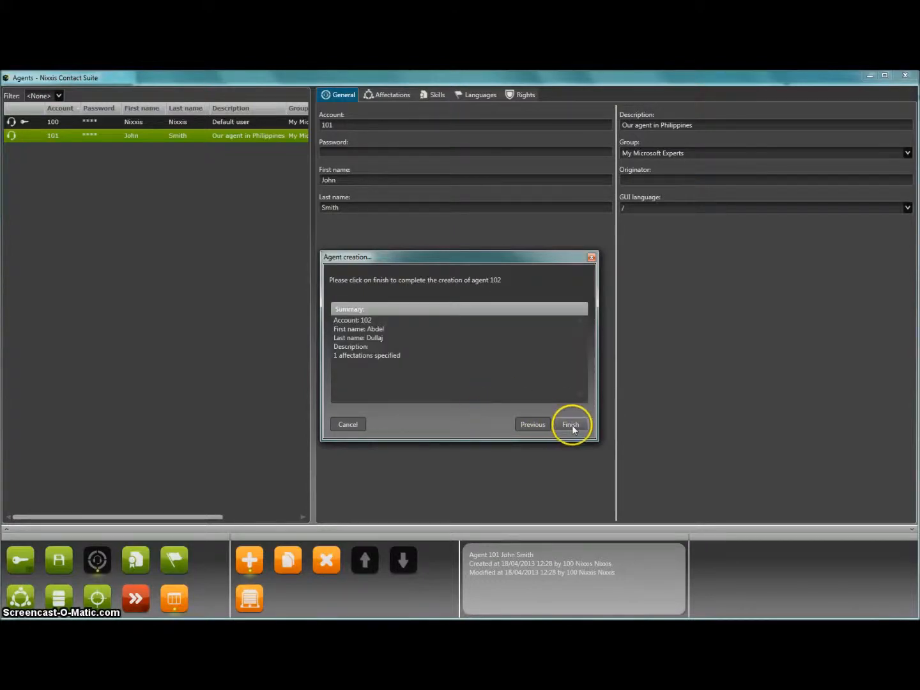
{"action": "left_click", "coordinate": [572, 424]}
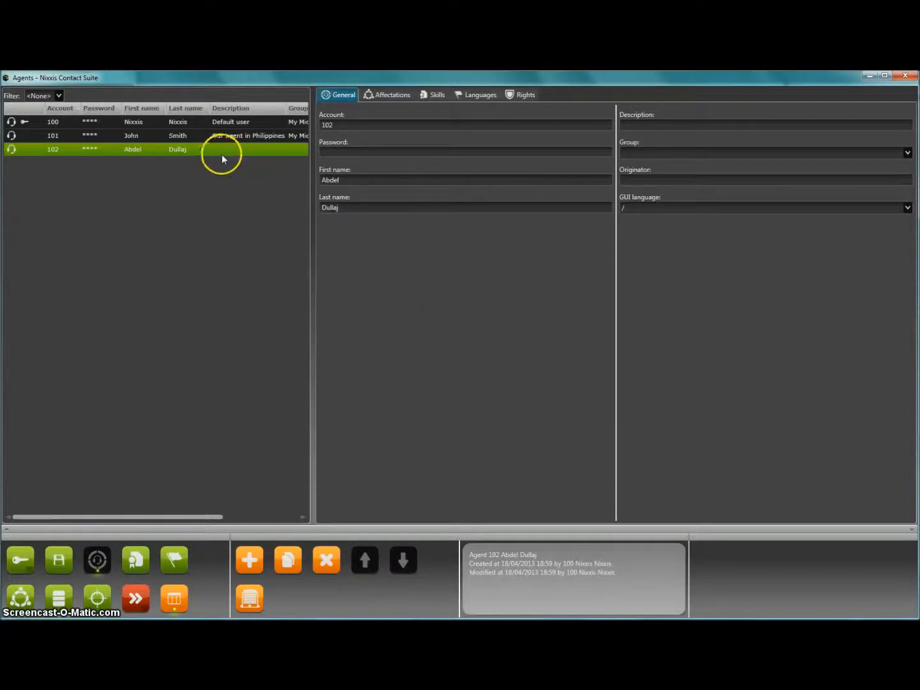
- Select the newly created agent and set its group to My Microsoft Experts
{"action": "left_click", "coordinate": [200, 152]}
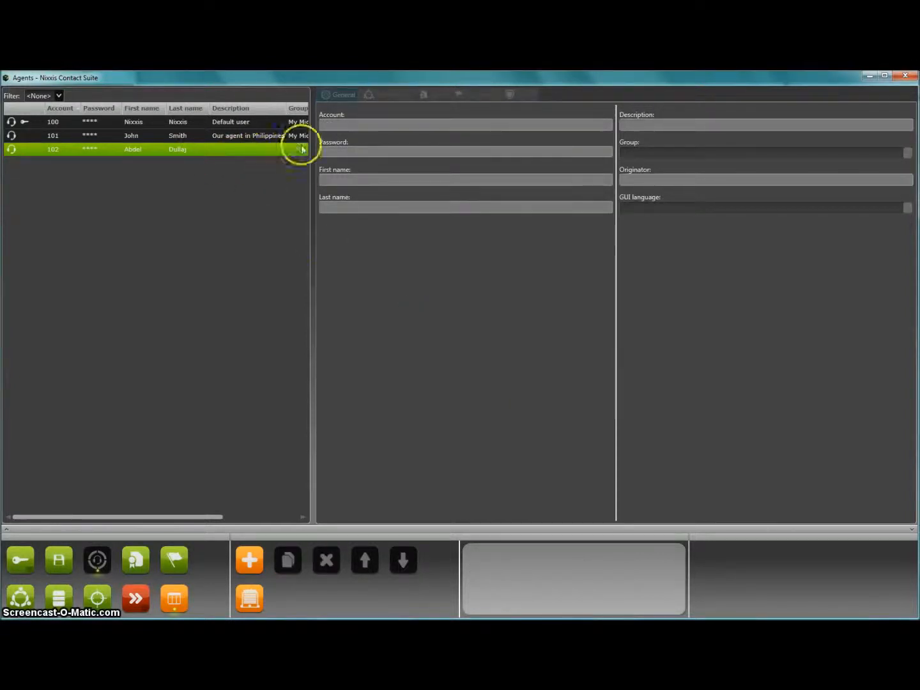
{"action": "left_click", "coordinate": [264, 136]}
{"action": "left_click", "coordinate": [241, 151]}
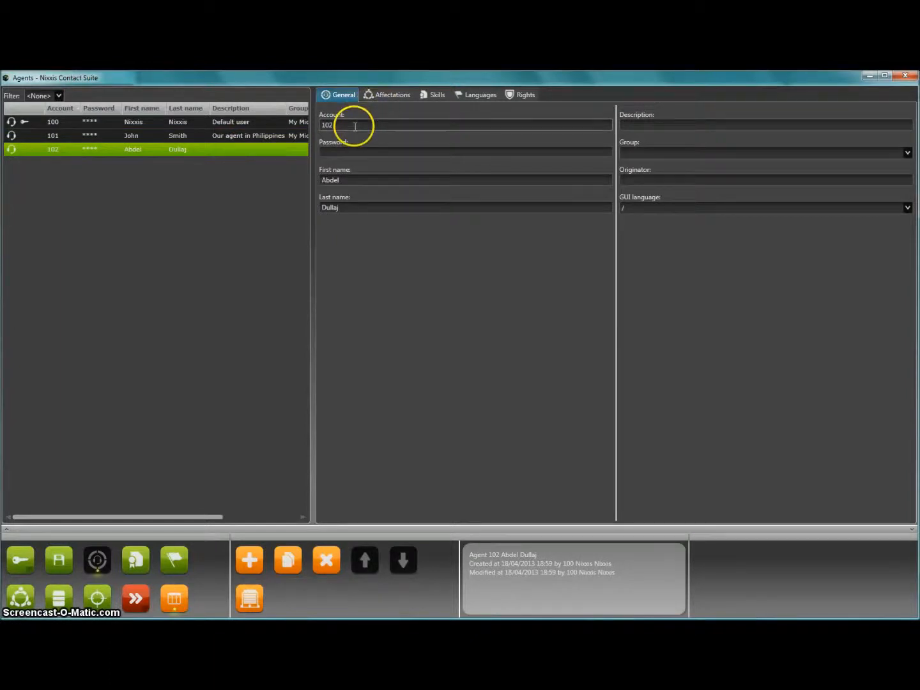
{"action": "left_click", "coordinate": [630, 152]}
{"action": "left_click", "coordinate": [635, 172]}
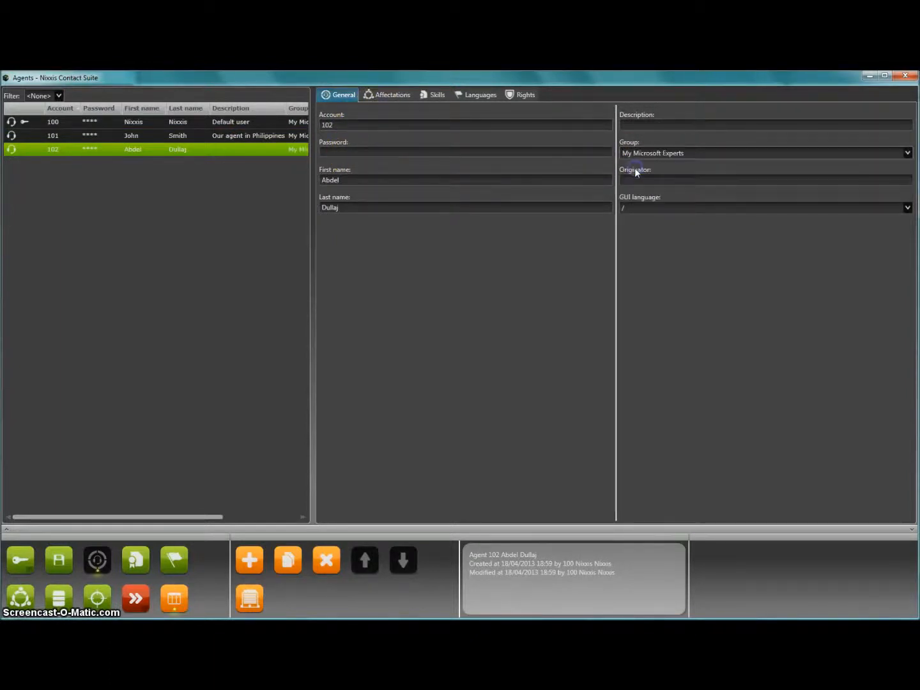
- Enter the new agent's originator phone number and set the GUI language to English
{"action": "left_click", "coordinate": [637, 180]}
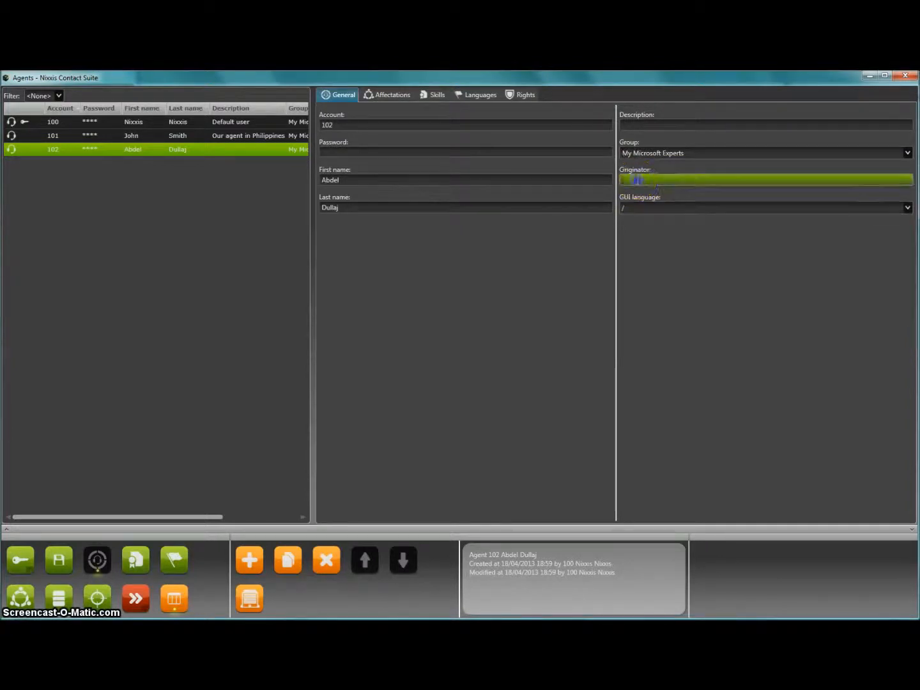
{"action": "type", "text": "+10025548"}
{"action": "left_click", "coordinate": [653, 208]}
{"action": "left_click", "coordinate": [650, 237]}
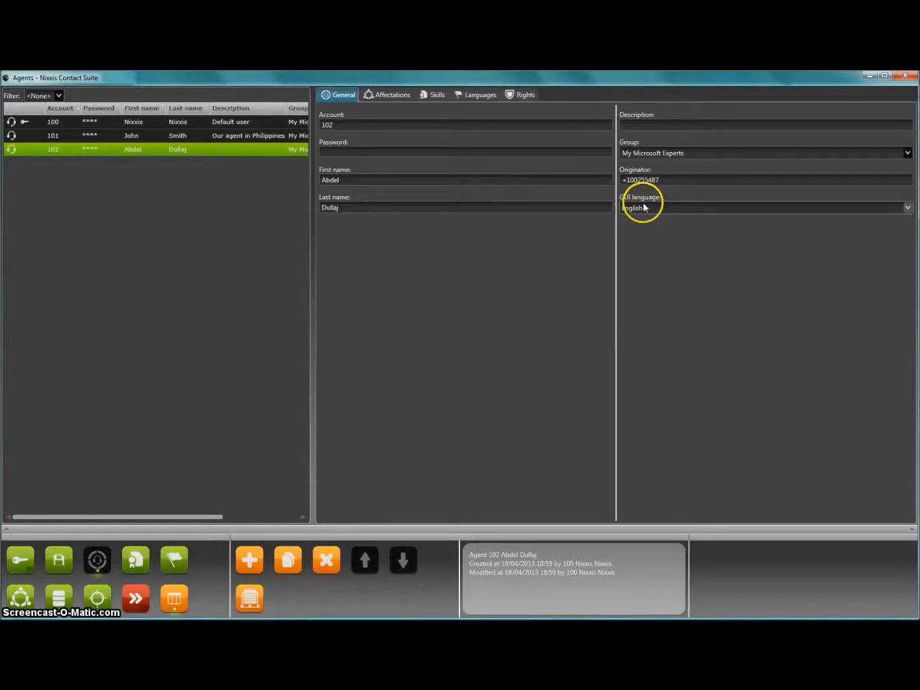
- Toggle the agent's Nixxis Demo Team affectation and lower its affectation level slightly below 100
{"action": "left_click", "coordinate": [391, 96]}
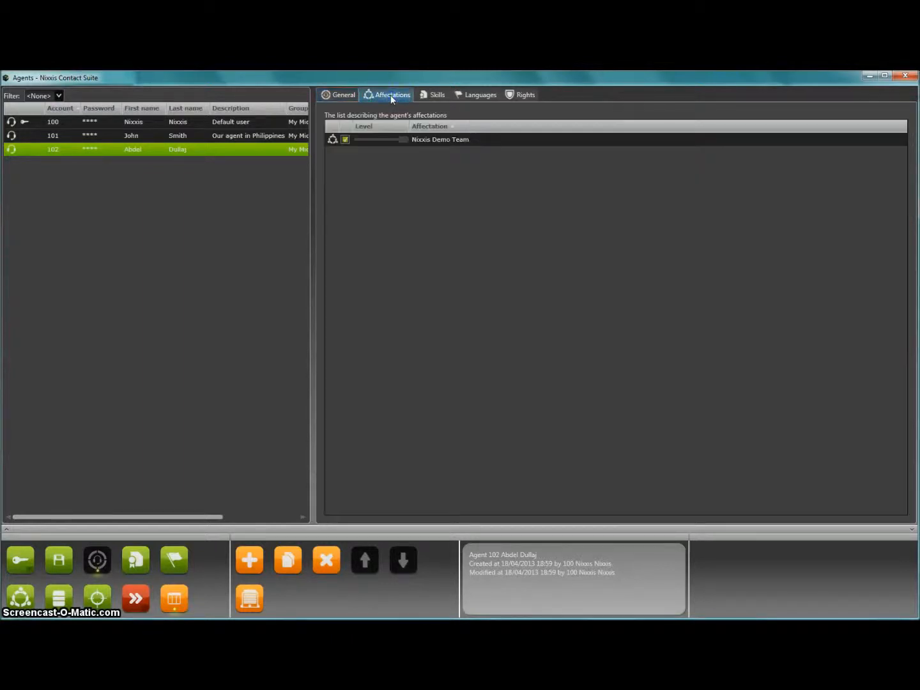
{"action": "left_click", "coordinate": [404, 141]}
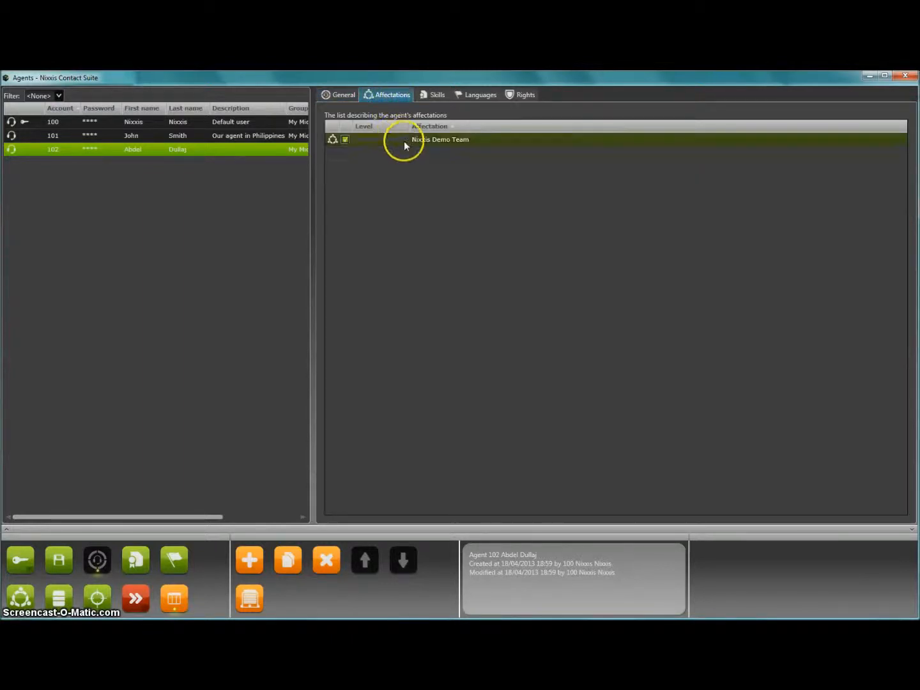
{"action": "left_click", "coordinate": [345, 140]}
{"action": "left_click", "coordinate": [345, 139]}
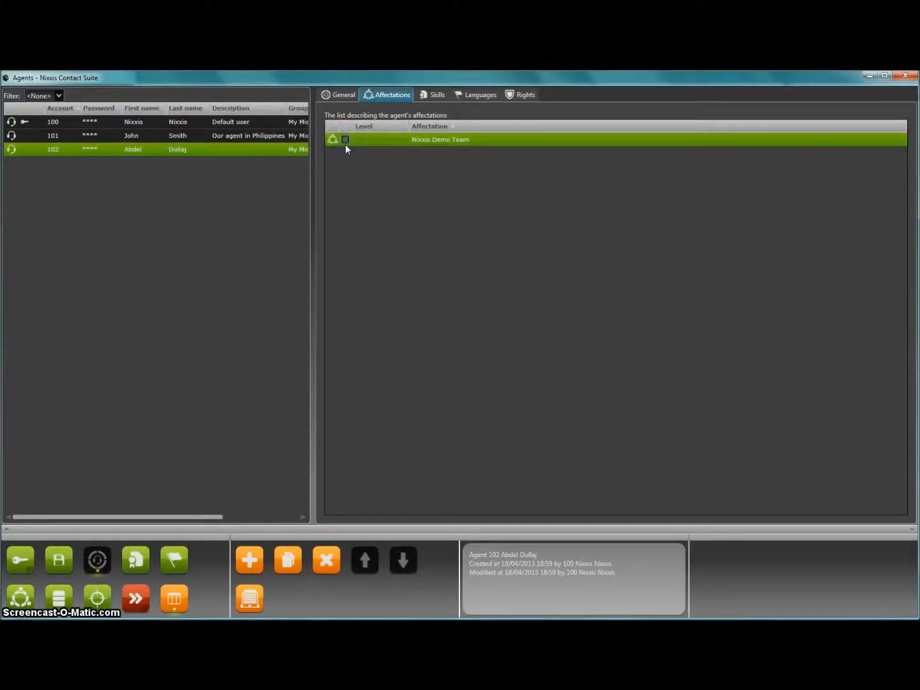
{"action": "left_click", "coordinate": [344, 139]}
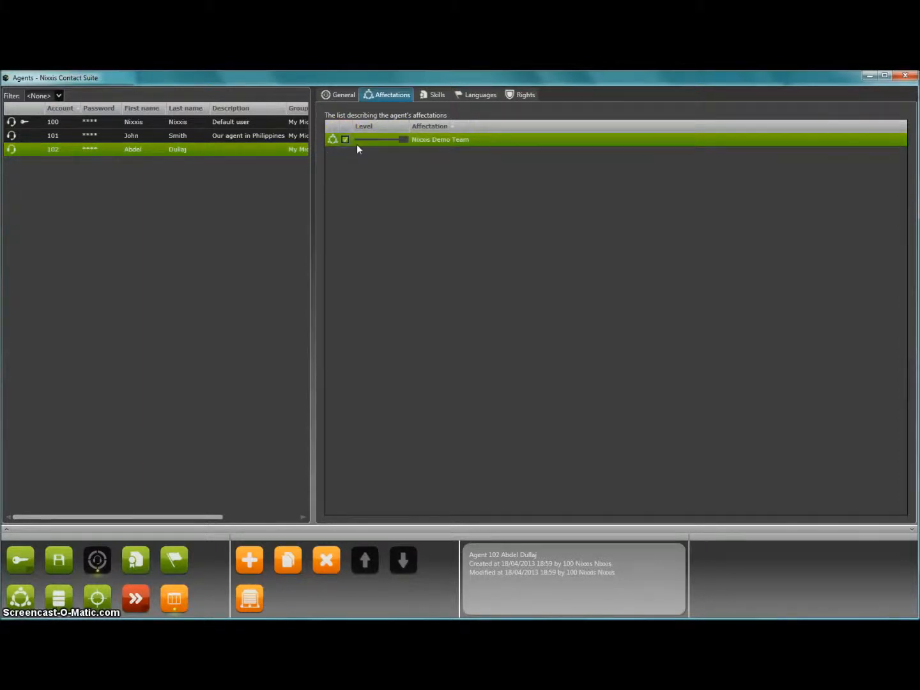
{"action": "left_click", "coordinate": [402, 140]}
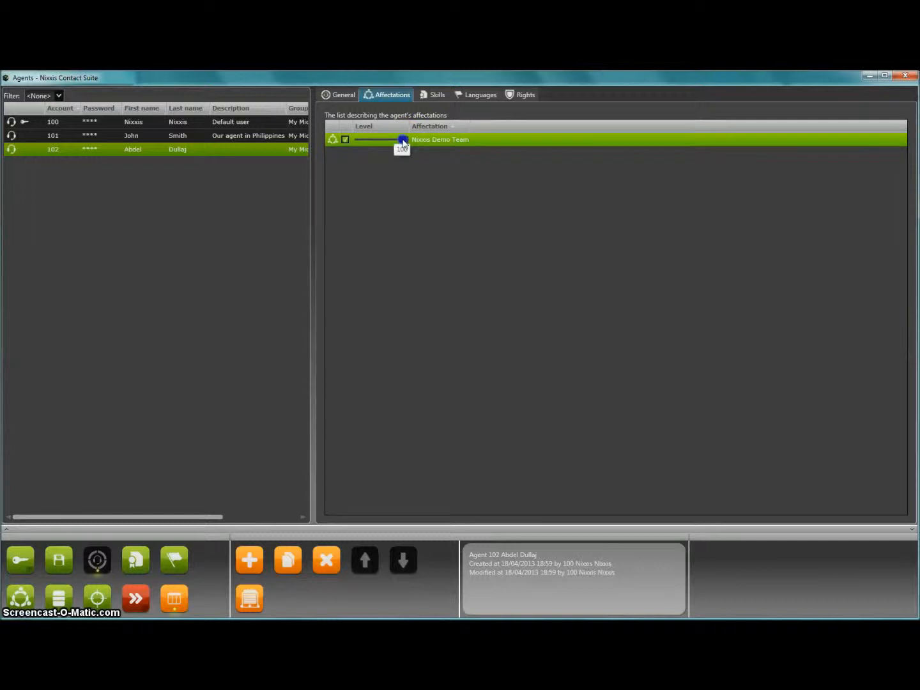
{"action": "mouse_move", "coordinate": [402, 141]}
{"action": "left_mouse_down"}
{"action": "mouse_move", "coordinate": [359, 141]}
{"action": "mouse_move", "coordinate": [408, 141]}
{"action": "mouse_move", "coordinate": [377, 142]}
{"action": "mouse_move", "coordinate": [393, 140]}
{"action": "left_mouse_up"}
{"action": "left_click", "coordinate": [347, 140]}
- Give the agent the Microsoft POWERPOINT 2013 and Microsoft WORD 2013 skills and lower both skill levels from the maximum
{"action": "left_click", "coordinate": [437, 96]}
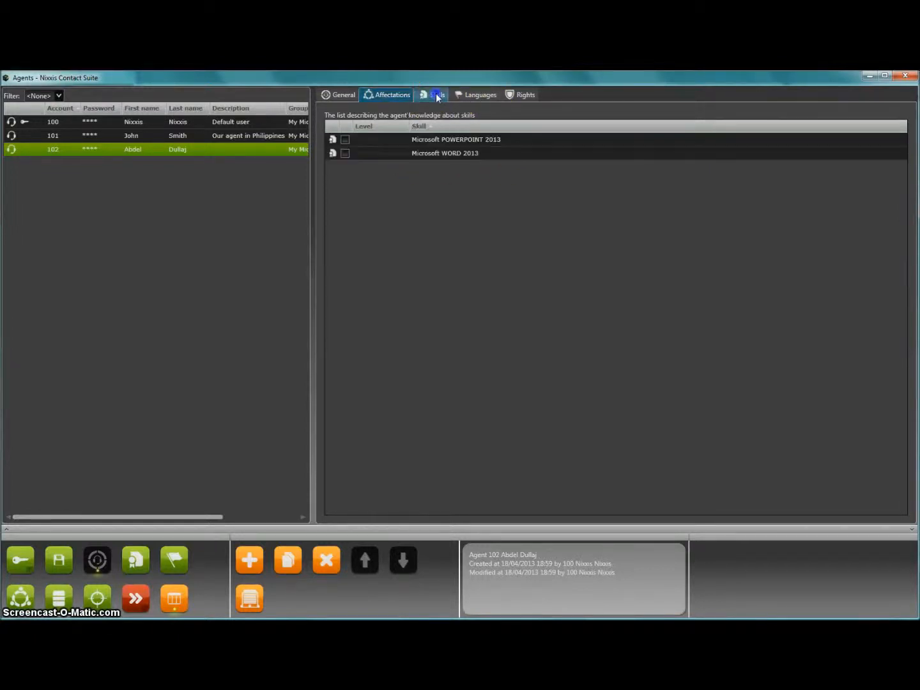
{"action": "left_click", "coordinate": [355, 143]}
{"action": "left_click", "coordinate": [345, 139]}
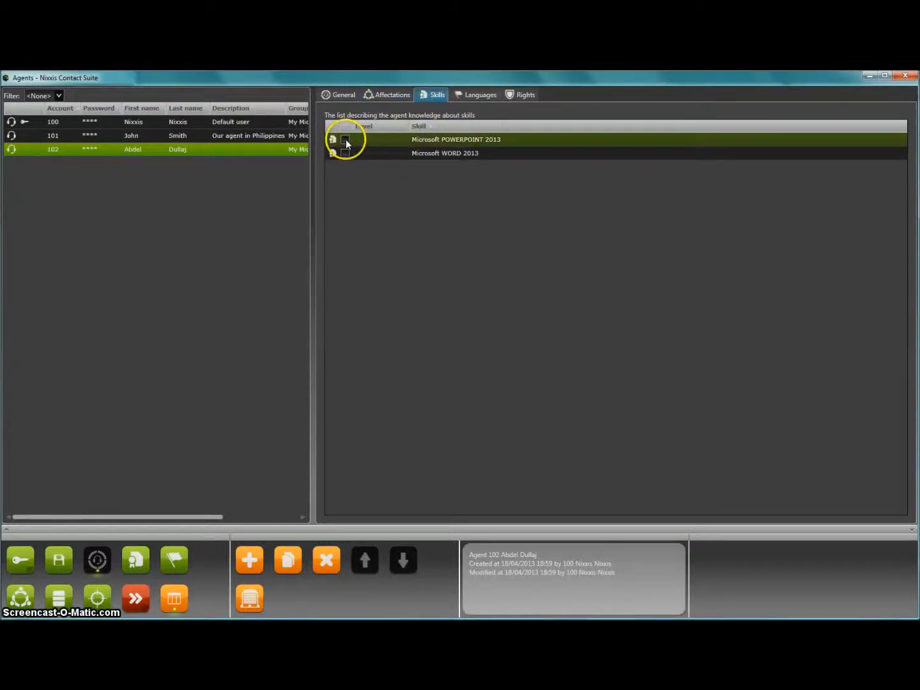
{"action": "left_click", "coordinate": [346, 154]}
{"action": "left_click", "coordinate": [345, 139]}
{"action": "mouse_move", "coordinate": [400, 139]}
{"action": "left_mouse_down"}
{"action": "mouse_move", "coordinate": [382, 143]}
{"action": "mouse_move", "coordinate": [389, 142]}
{"action": "mouse_move", "coordinate": [387, 154]}
{"action": "mouse_move", "coordinate": [368, 153]}
{"action": "mouse_move", "coordinate": [394, 158]}
{"action": "left_mouse_up"}
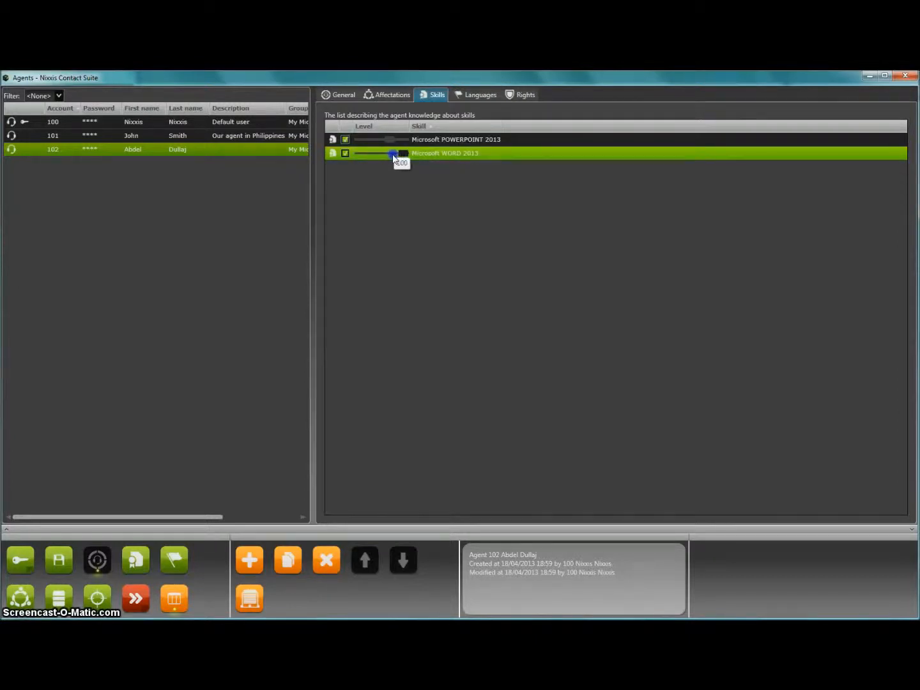
- Begin a new skill in the skills list with the description "Micosoft EXCEL 2013"
{"action": "left_click", "coordinate": [137, 559]}
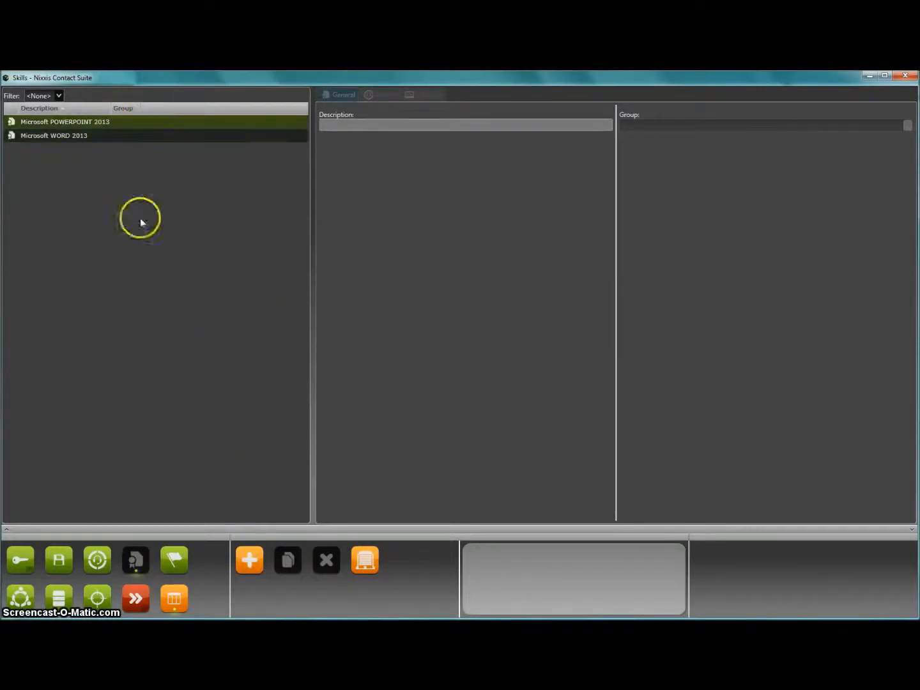
{"action": "left_click", "coordinate": [247, 560]}
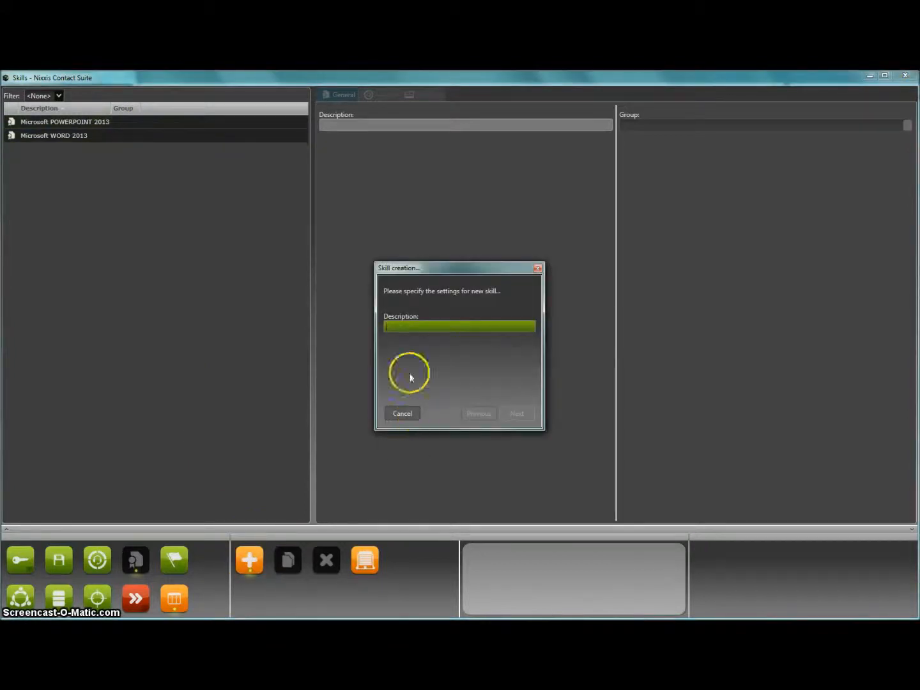
{"action": "type", "text": "Mic"}
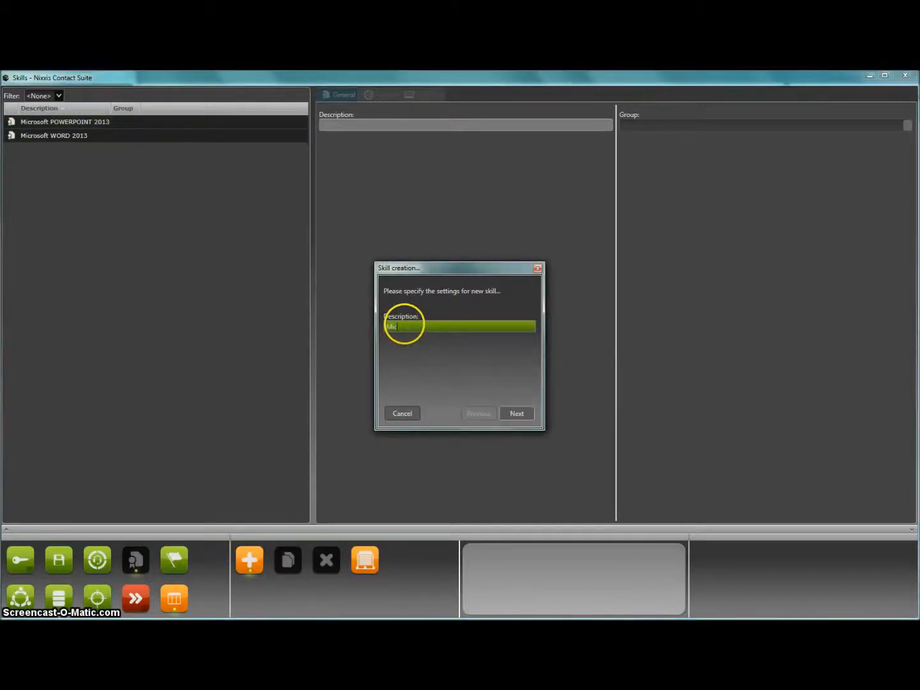
{"action": "type", "text": "osoft EXCEL 2013"}
{"action": "left_click", "coordinate": [518, 415]}
- Specify the Philippines agent and the newly created agent as knowing the new EXCEL skill
{"action": "left_click", "coordinate": [394, 345]}
{"action": "left_click", "coordinate": [394, 332]}
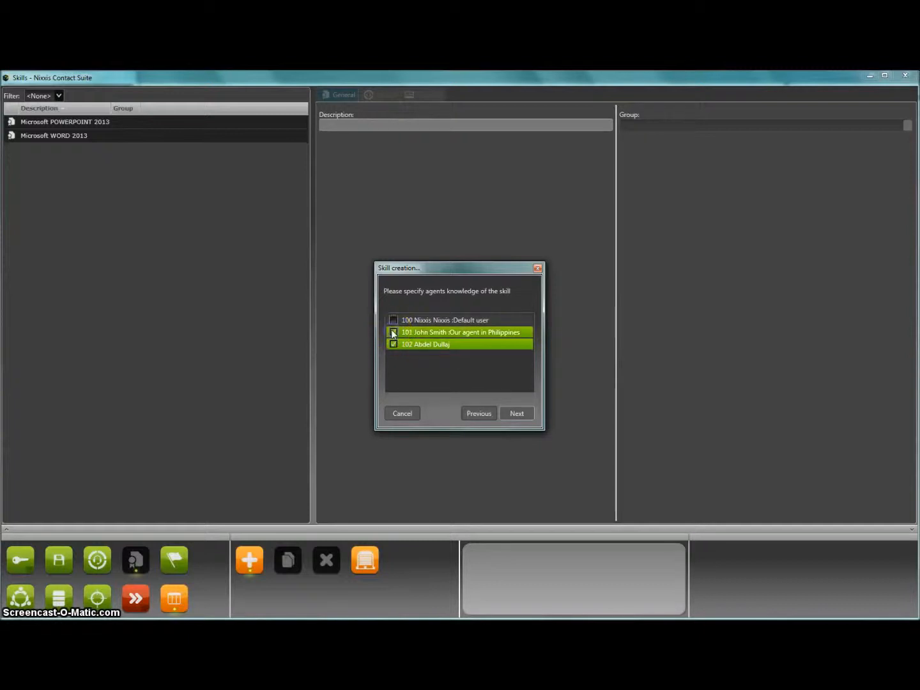
{"action": "left_click", "coordinate": [517, 414]}
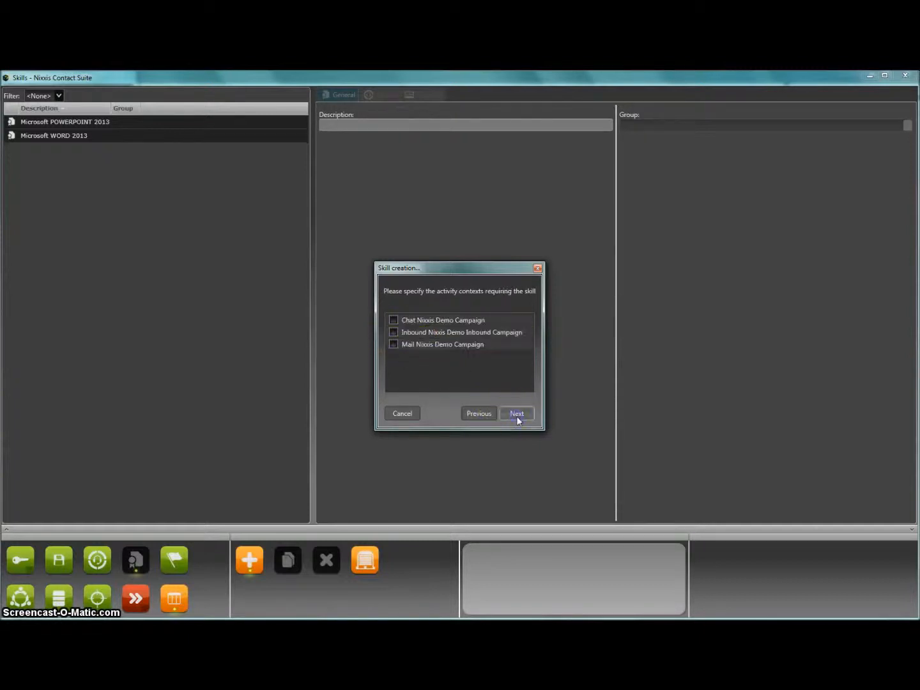
- Require the skill for the Inbound Nixxis Demo Inbound Campaign and Mail Nixxis Demo Campaign, and finish creating it
{"action": "left_click", "coordinate": [394, 332]}
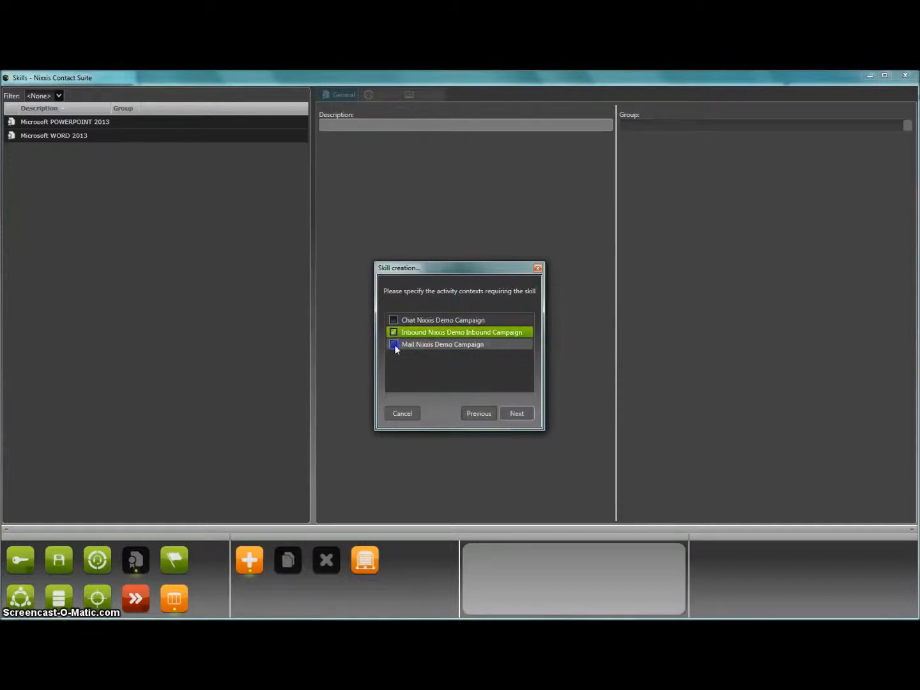
{"action": "left_click", "coordinate": [394, 344]}
{"action": "left_click", "coordinate": [515, 413]}
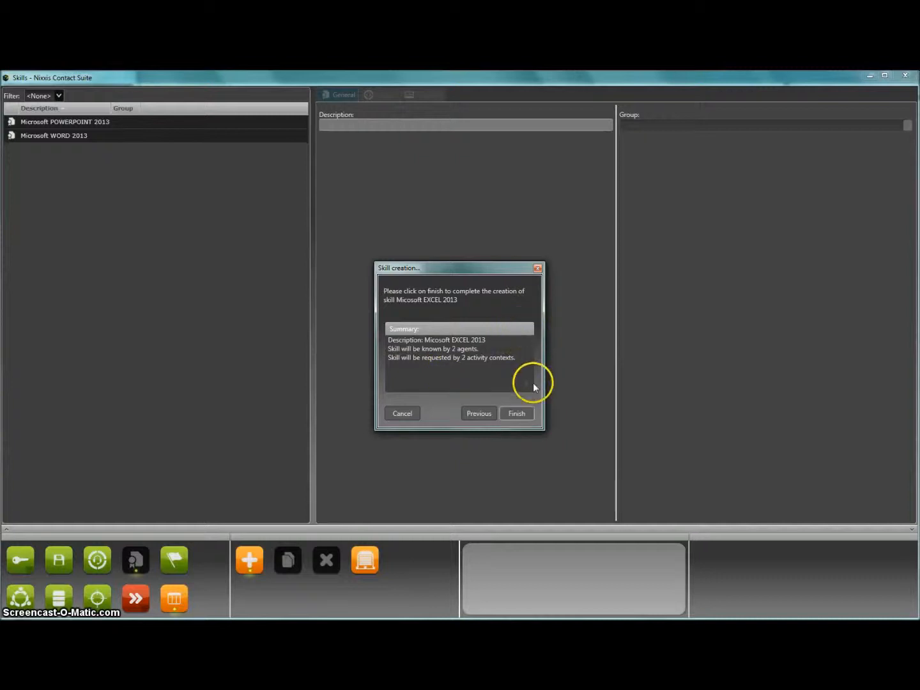
{"action": "left_click", "coordinate": [517, 414]}
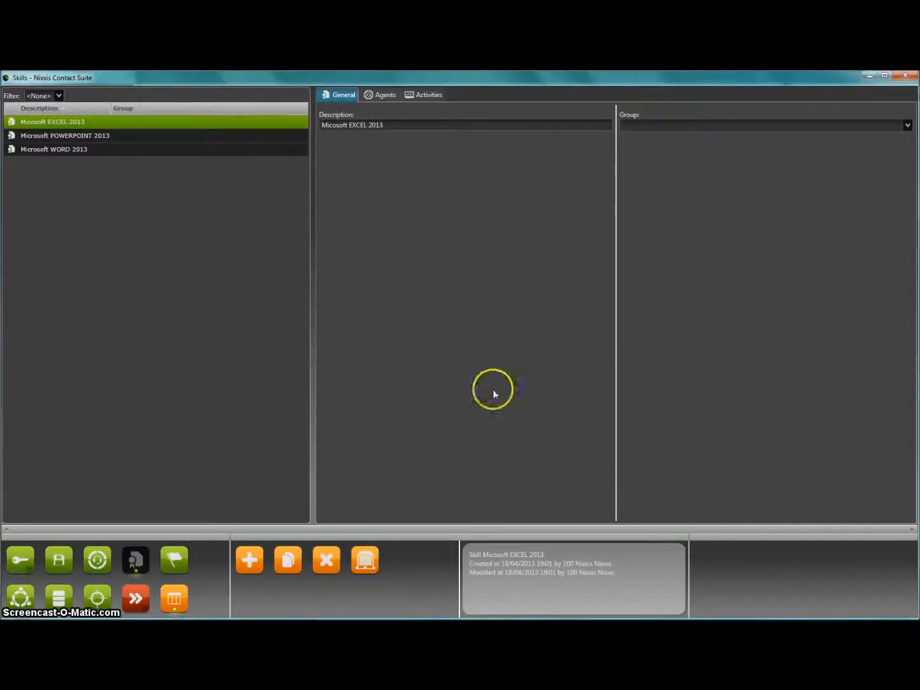
- Select the EXCEL 2013 skill and lower the Philippines agent's knowledge level for it slightly
{"action": "left_click", "coordinate": [72, 122]}
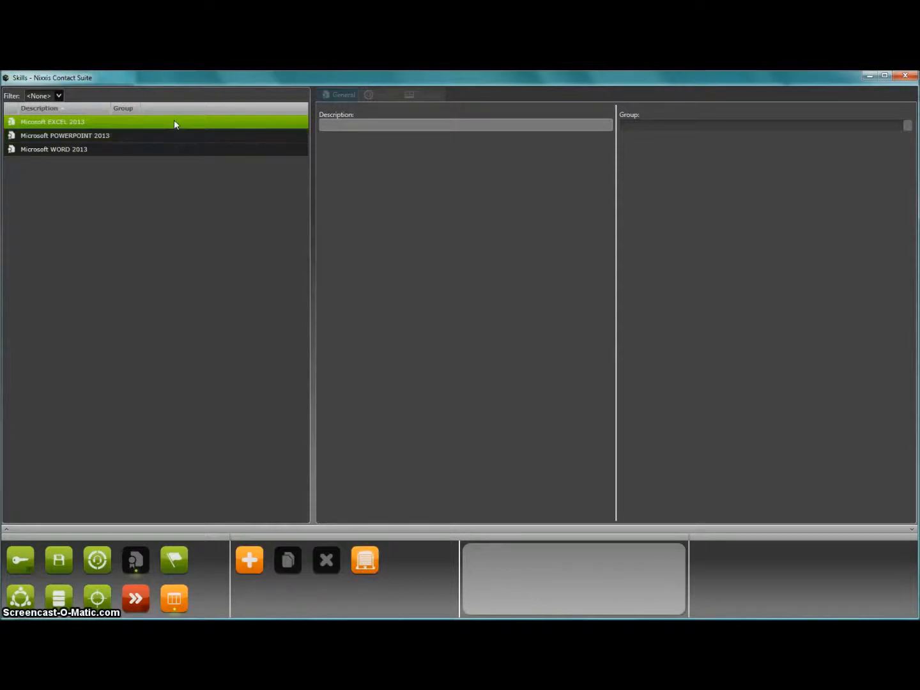
{"action": "left_click", "coordinate": [99, 136]}
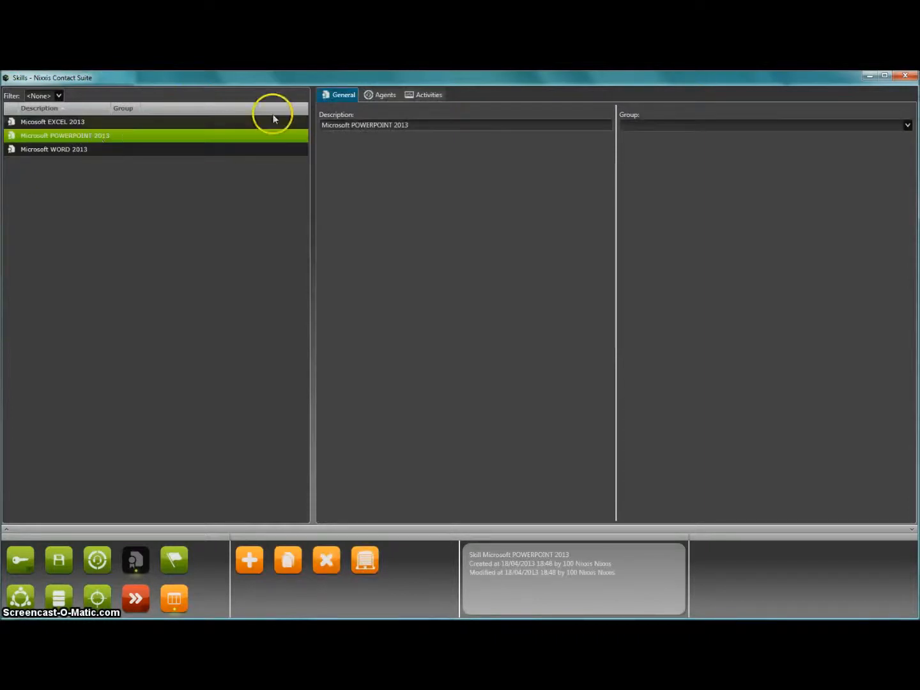
{"action": "left_click", "coordinate": [86, 125]}
{"action": "left_click", "coordinate": [384, 95]}
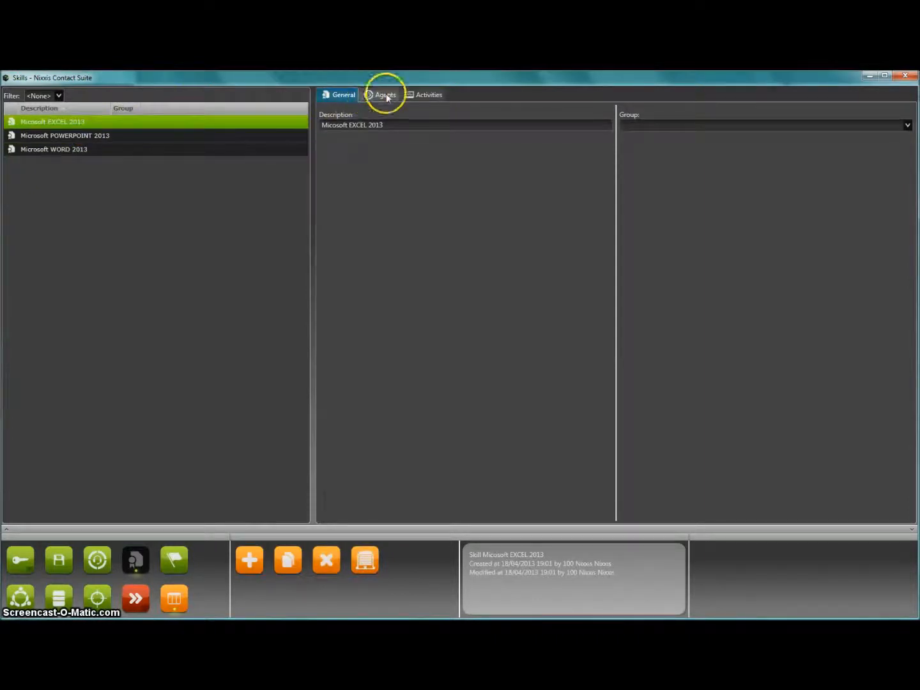
{"action": "left_click_drag", "start_coordinate": [364, 153], "coordinate": [396, 154]}
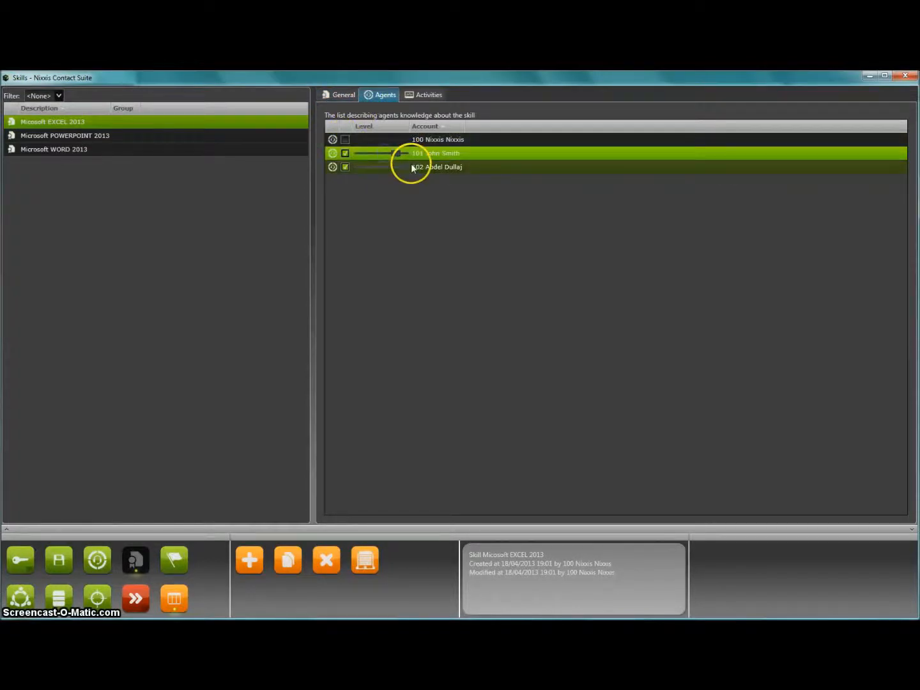
- Narrow the EXCEL skill's required level range for the Inbound campaign and raise its minimum level for the Mail campaign
{"action": "left_click", "coordinate": [427, 95]}
{"action": "left_click_drag", "start_coordinate": [397, 154], "coordinate": [403, 154]}
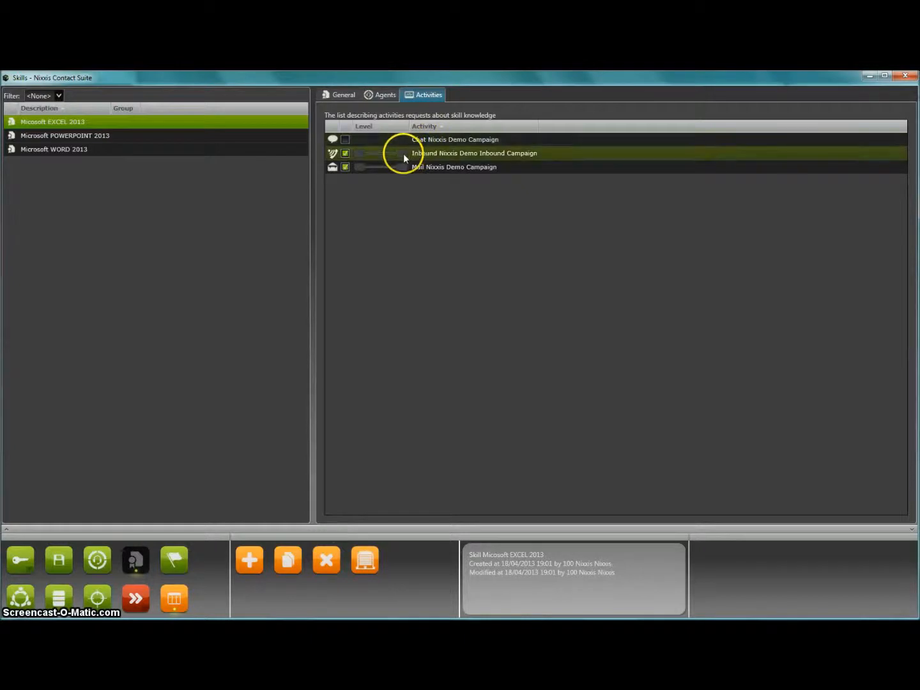
{"action": "left_click", "coordinate": [356, 155]}
{"action": "left_click_drag", "start_coordinate": [355, 154], "coordinate": [382, 169]}
{"action": "left_click", "coordinate": [359, 169]}
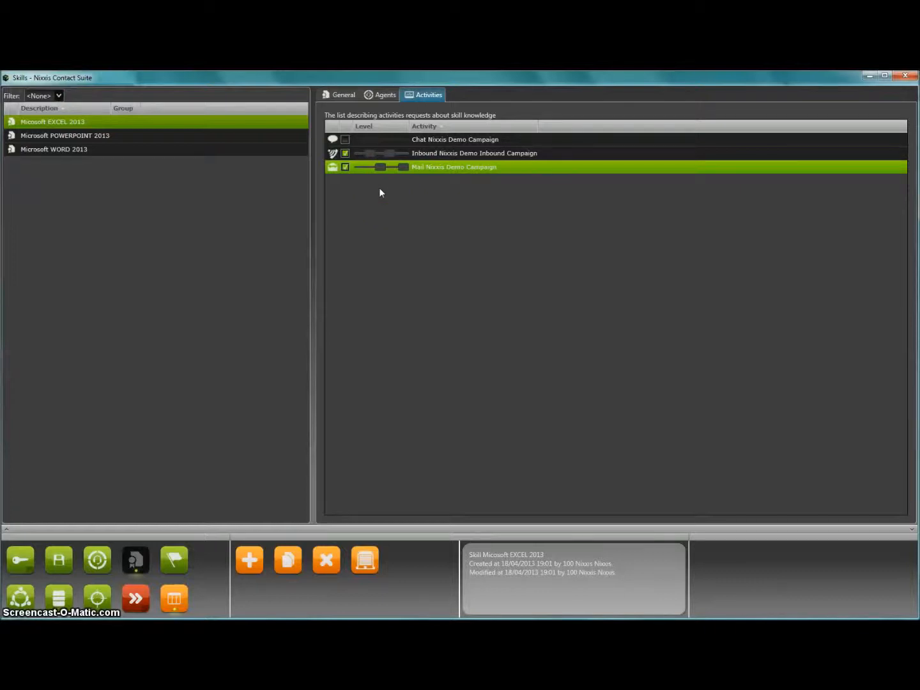
- Open the English (United Kingdom) language and lower the knowledge levels of the default user and the Philippines agent
{"action": "left_click", "coordinate": [176, 560]}
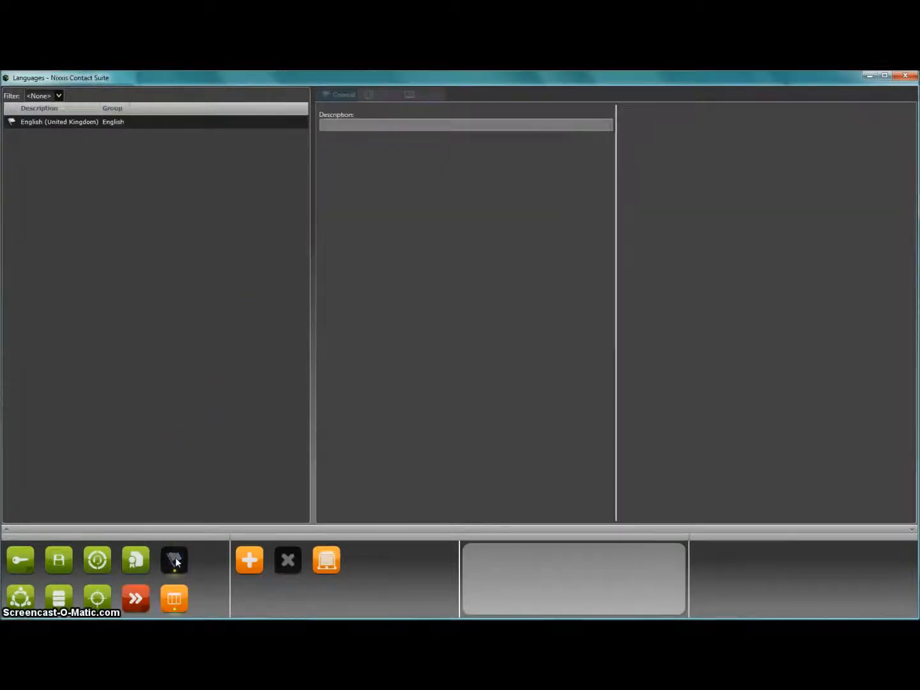
{"action": "left_click", "coordinate": [101, 124]}
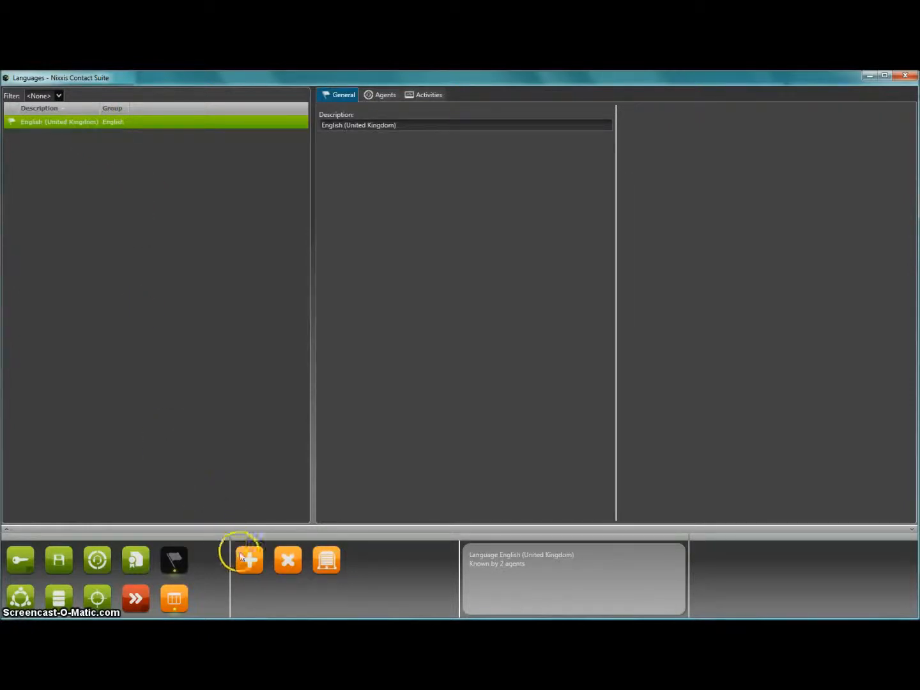
{"action": "left_click", "coordinate": [384, 95]}
{"action": "left_click", "coordinate": [423, 95]}
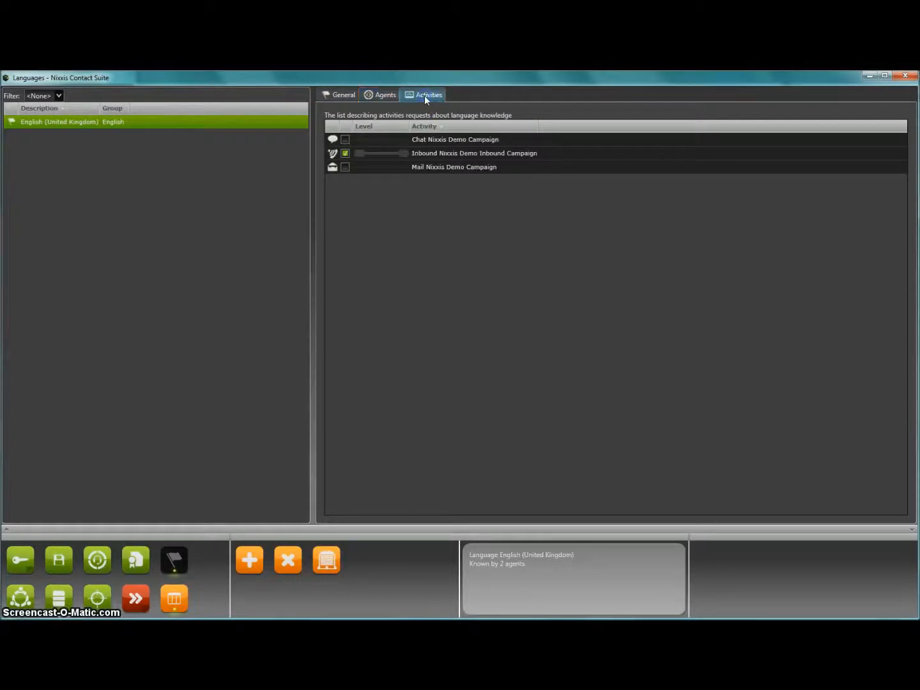
{"action": "left_click", "coordinate": [384, 95]}
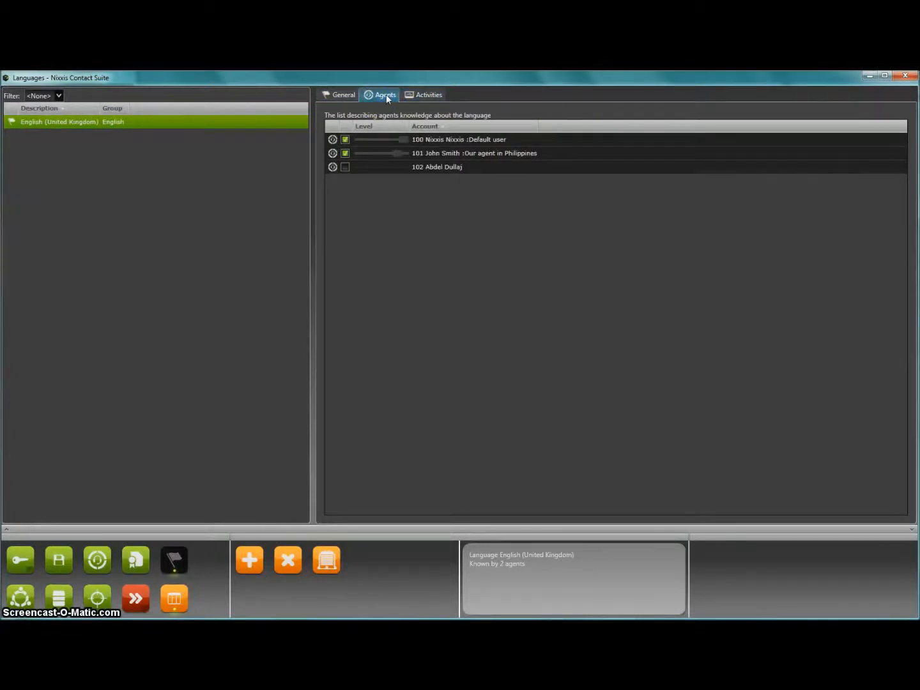
{"action": "left_click", "coordinate": [344, 95]}
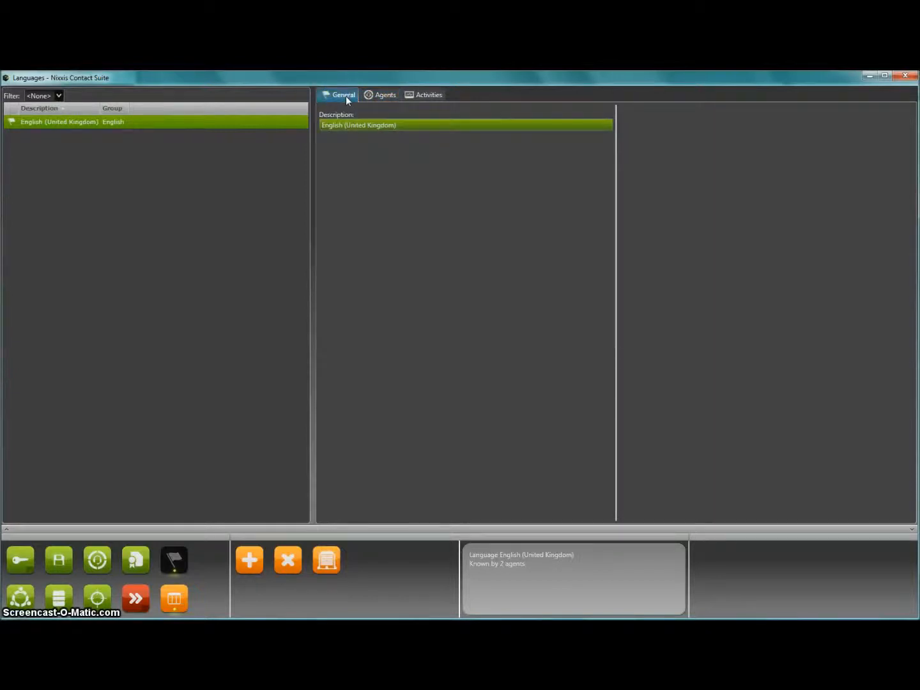
{"action": "left_click", "coordinate": [383, 95]}
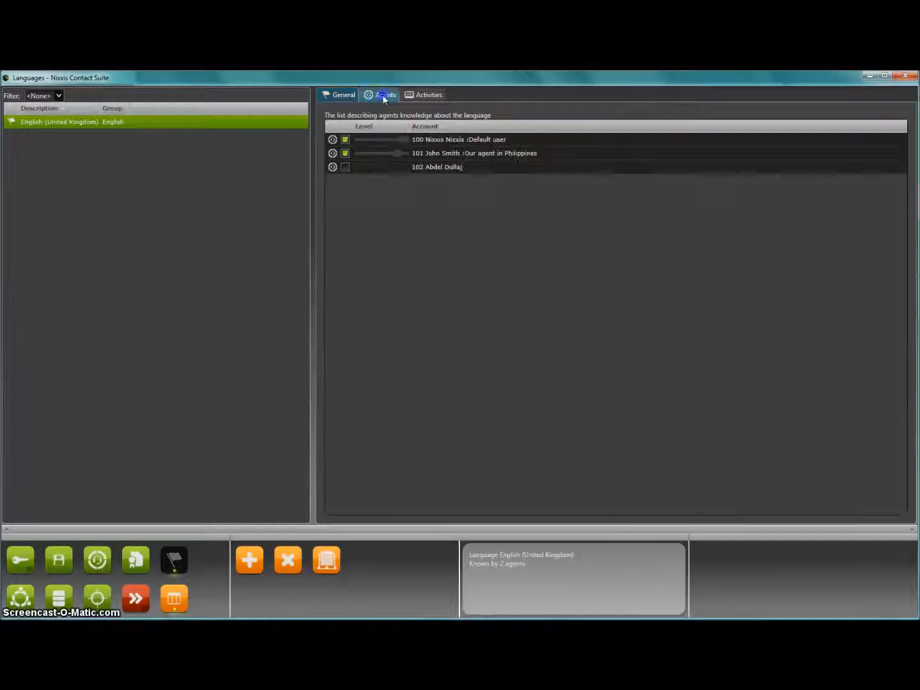
{"action": "left_click", "coordinate": [397, 139]}
{"action": "left_click_drag", "start_coordinate": [399, 140], "coordinate": [384, 154]}
- Narrow the required English level range for the Inbound Nixxis Demo Inbound Campaign slightly at both ends
{"action": "left_click", "coordinate": [424, 95]}
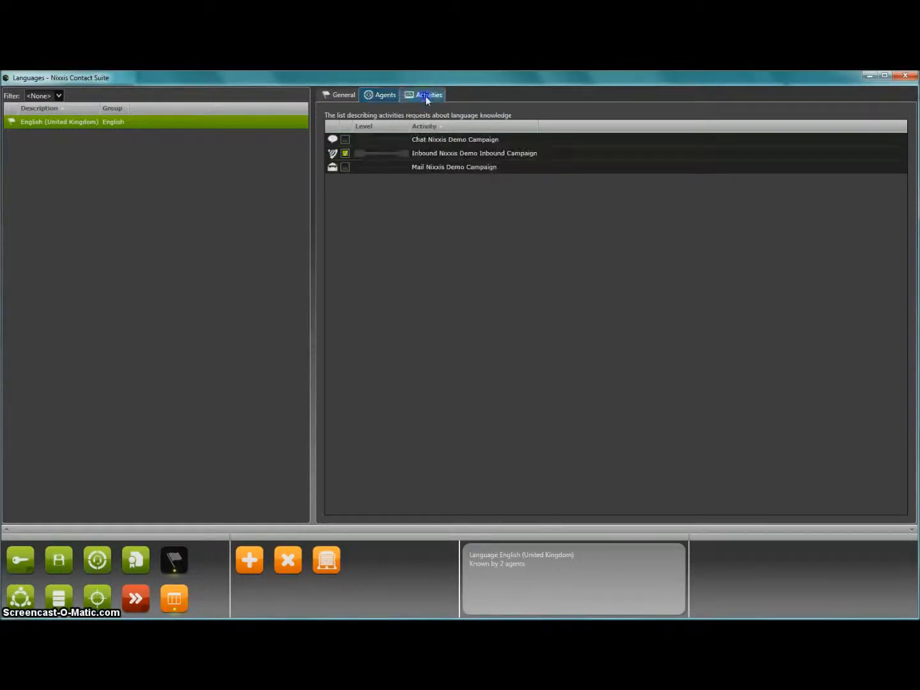
{"action": "left_click", "coordinate": [401, 154]}
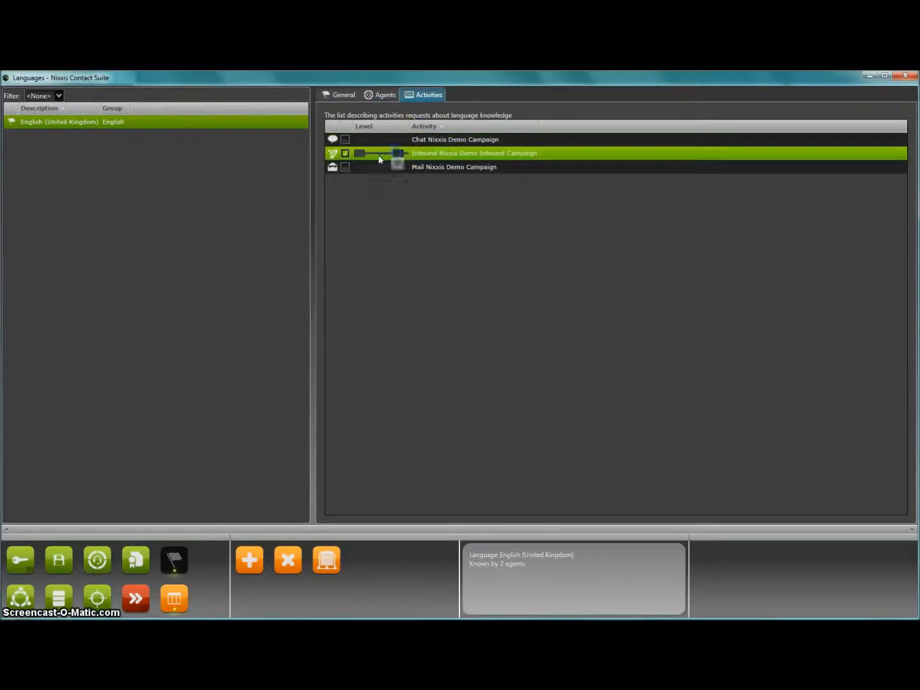
{"action": "left_click_drag", "start_coordinate": [362, 155], "coordinate": [367, 155]}
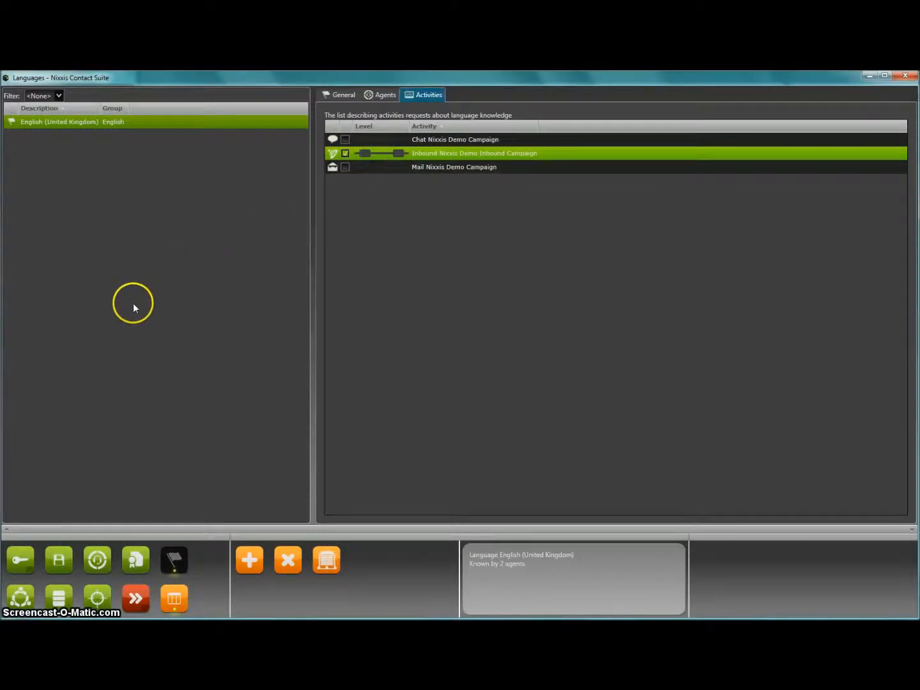
- Start creating a team described as "My team" with the Philippines agent and agent 102 as members
{"action": "left_click", "coordinate": [20, 600]}
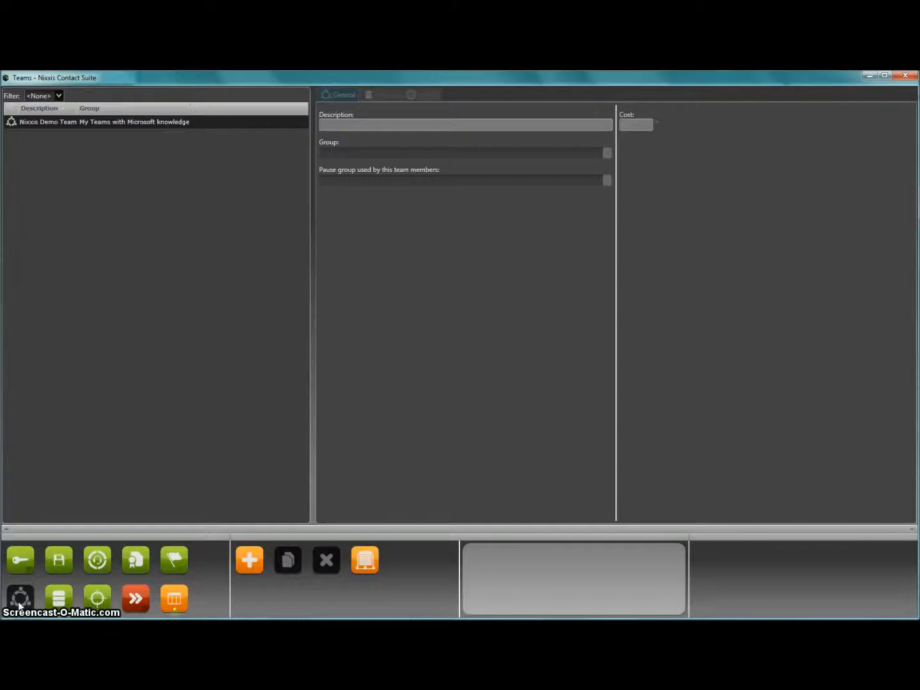
{"action": "left_click", "coordinate": [155, 125]}
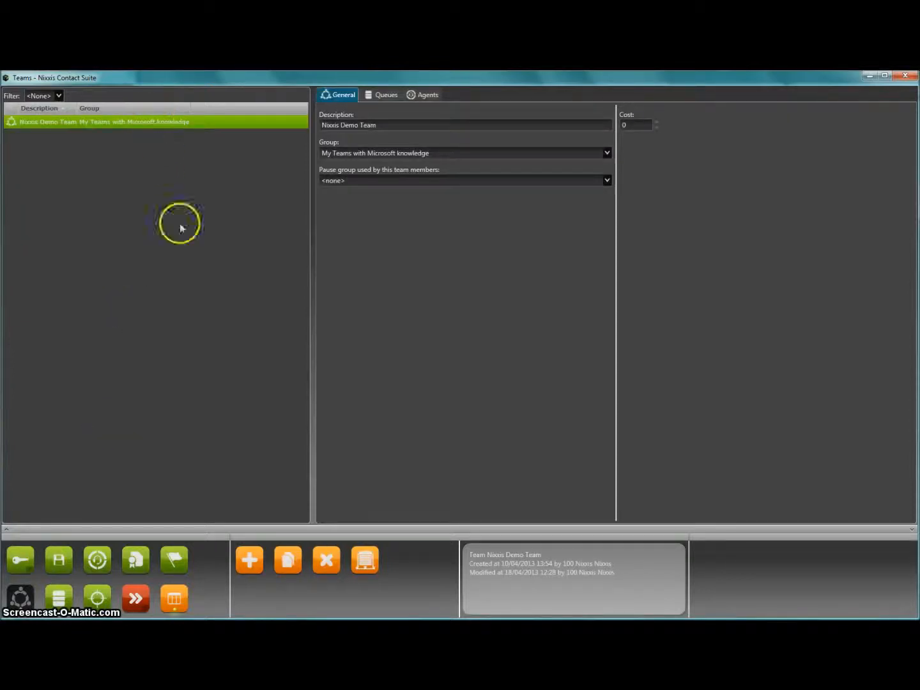
{"action": "left_click", "coordinate": [250, 561]}
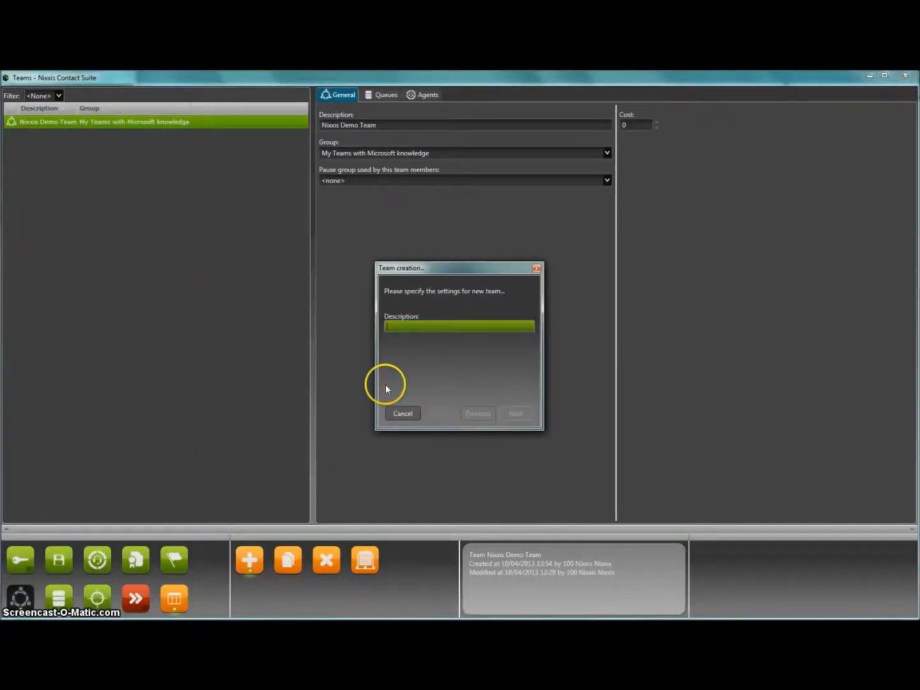
{"action": "type", "text": "My team"}
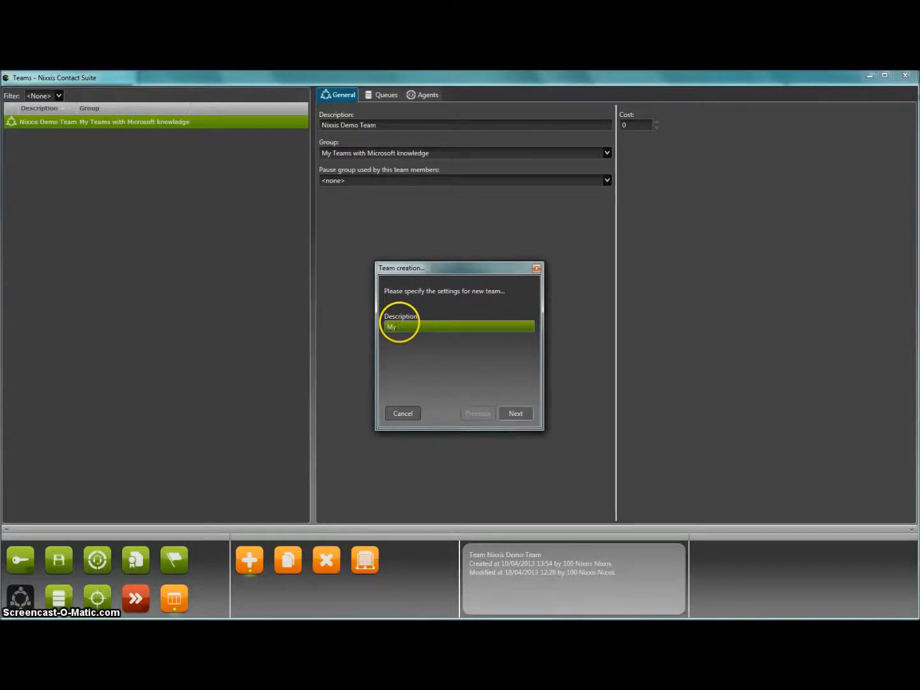
{"action": "left_click", "coordinate": [515, 413]}
{"action": "left_click", "coordinate": [394, 332]}
{"action": "left_click", "coordinate": [395, 345]}
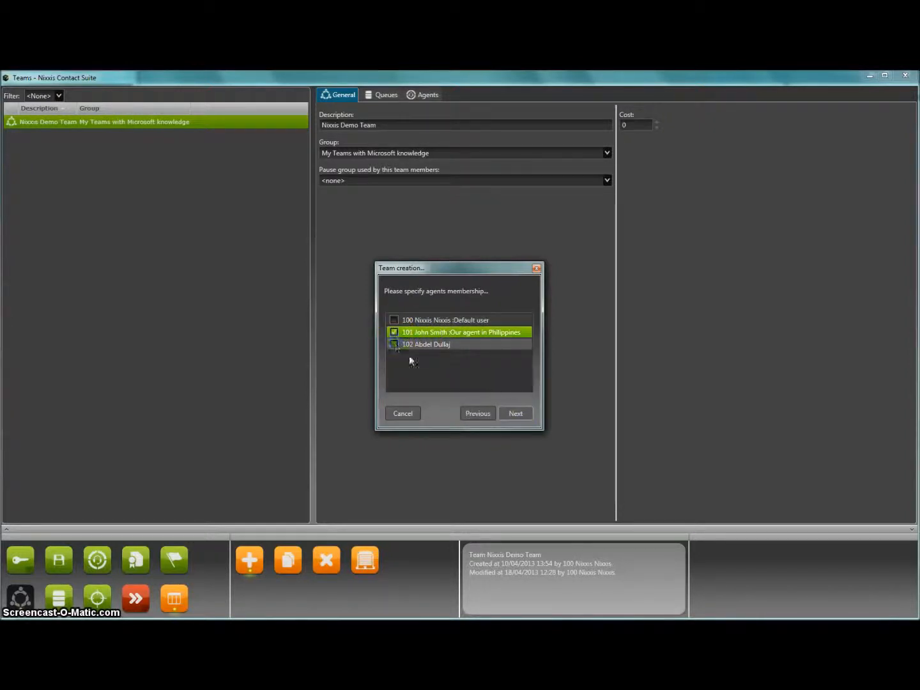
- Link the new team to the Nixxis Demo Queue and finish creating it
{"action": "left_click", "coordinate": [515, 414]}
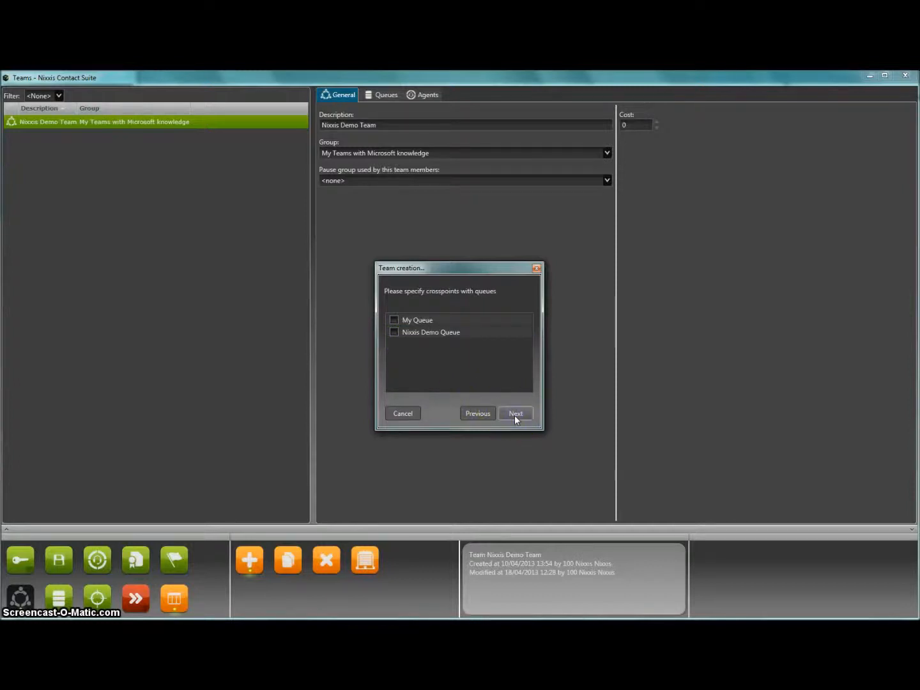
{"action": "left_click", "coordinate": [394, 332]}
{"action": "left_click", "coordinate": [519, 414]}
{"action": "left_click", "coordinate": [517, 414]}
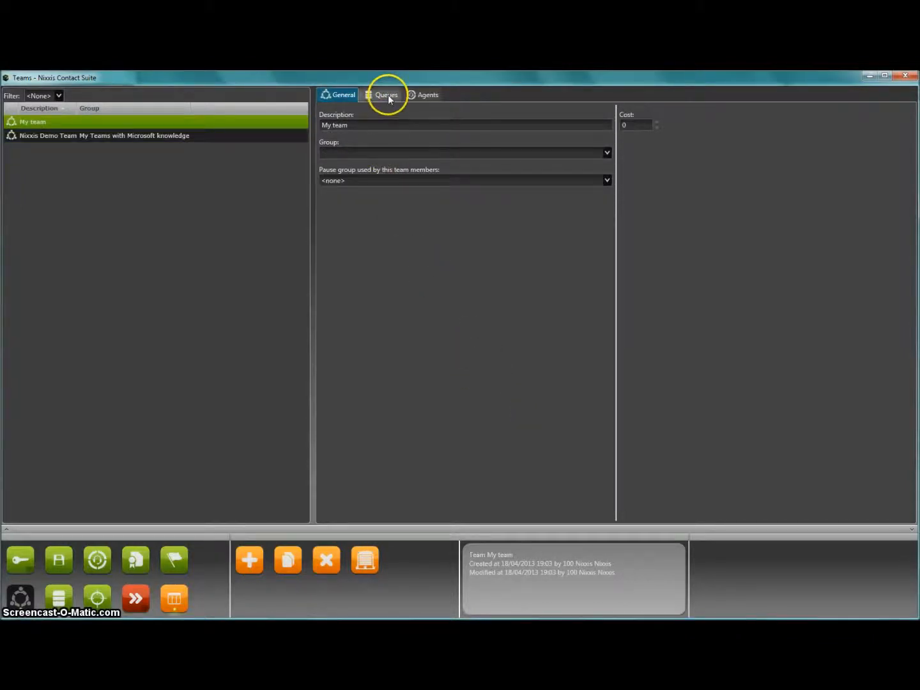
- Check the pause group choices for My team without changing them, and set the team's cost to 4
{"action": "left_click", "coordinate": [369, 181]}
{"action": "left_click", "coordinate": [369, 181]}
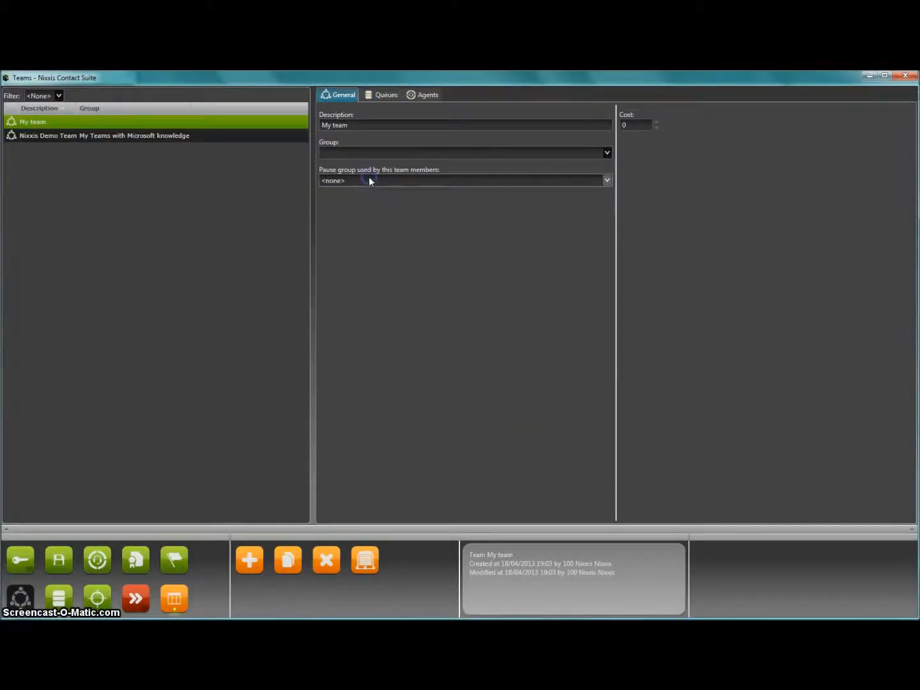
{"action": "left_click", "coordinate": [657, 122]}
{"action": "left_click", "coordinate": [656, 122]}
{"action": "left_click", "coordinate": [656, 122]}
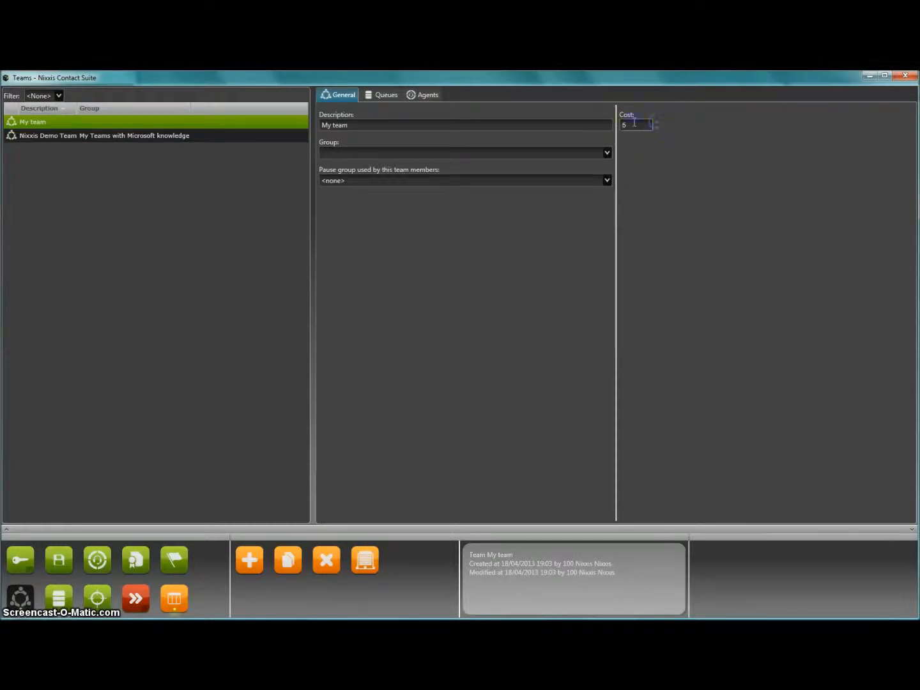
{"action": "left_click", "coordinate": [656, 127]}
{"action": "left_click", "coordinate": [656, 127]}
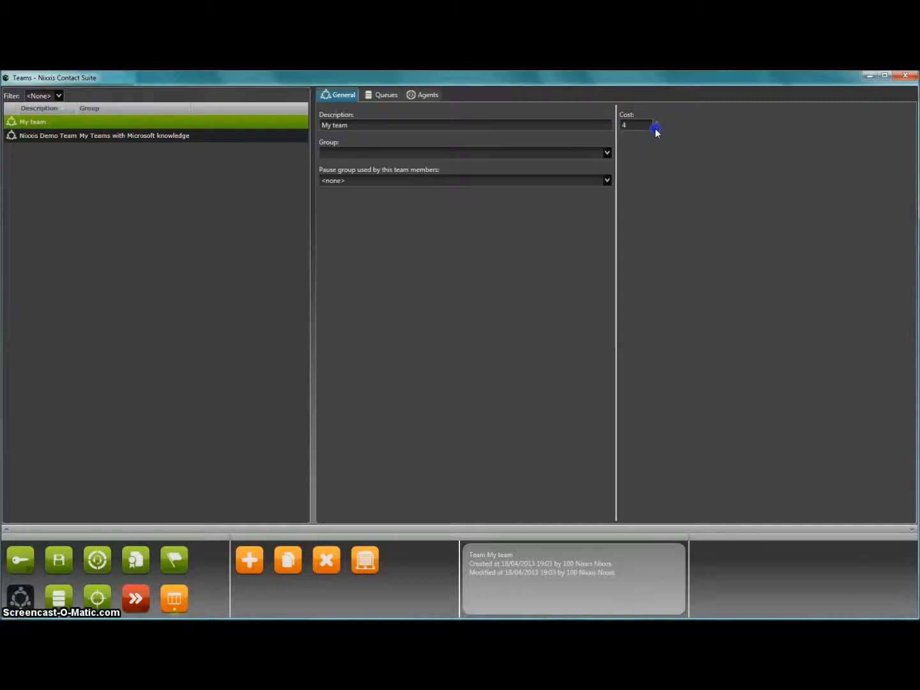
- Assign My Queue to the team, keep the Nixxis Demo Queue assigned, and lower the levels of both queues
{"action": "left_click", "coordinate": [385, 96]}
{"action": "left_click", "coordinate": [426, 96]}
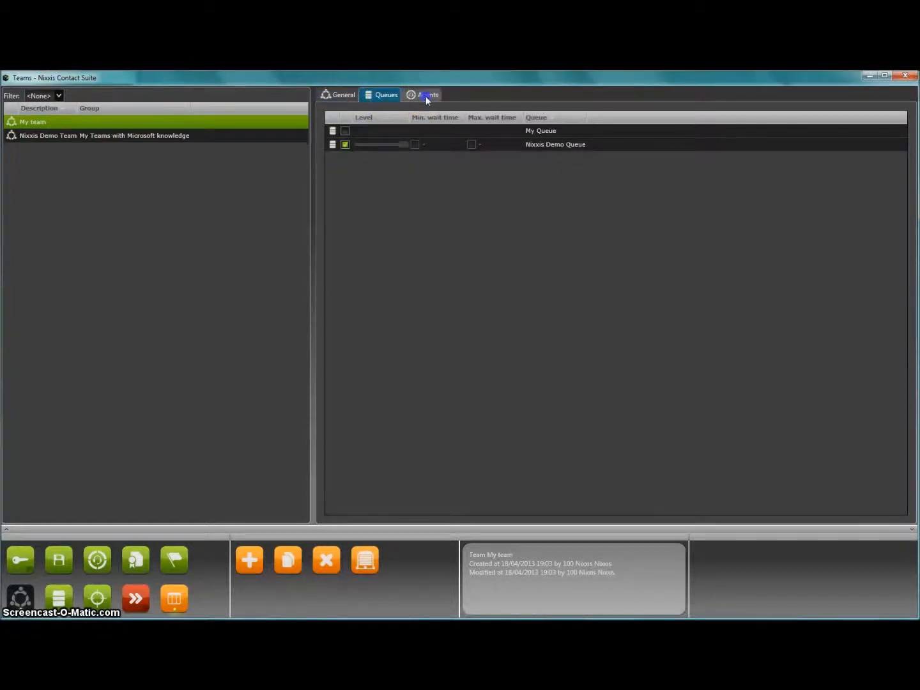
{"action": "left_click", "coordinate": [386, 96]}
{"action": "left_click", "coordinate": [345, 130]}
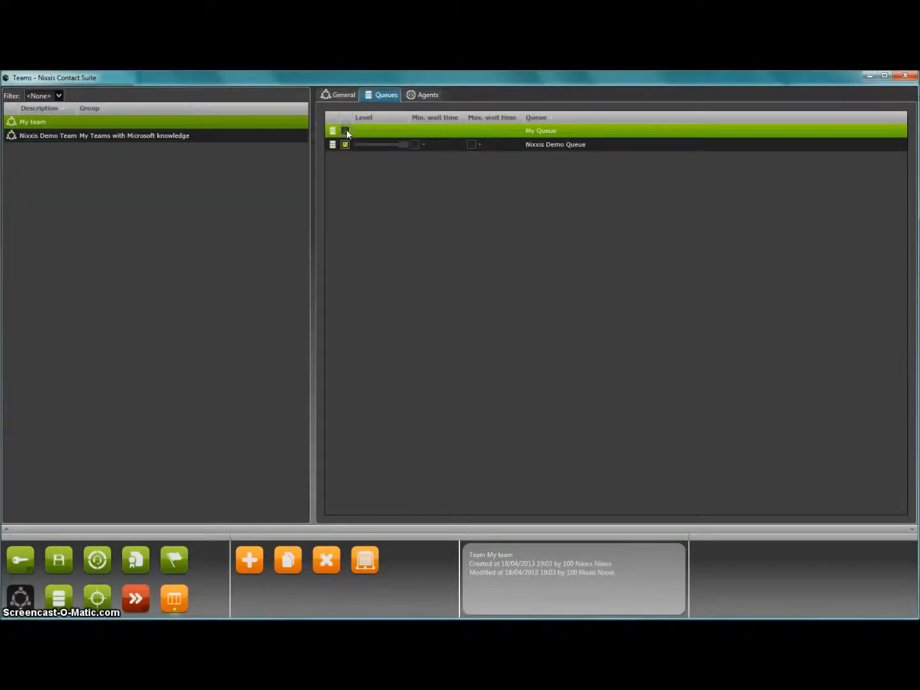
{"action": "left_click", "coordinate": [346, 143]}
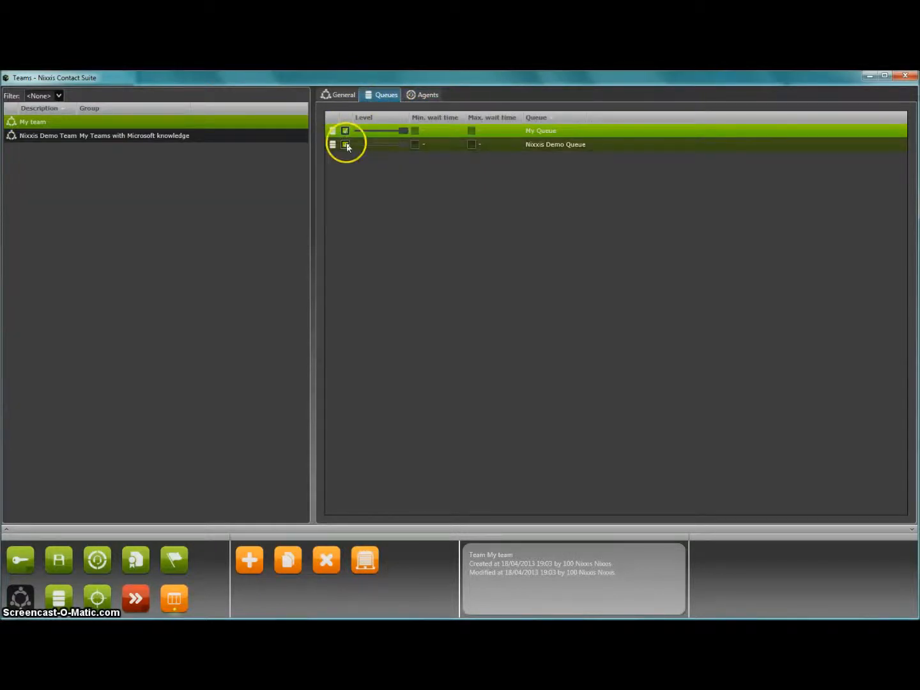
{"action": "left_click", "coordinate": [346, 145]}
{"action": "left_click_drag", "start_coordinate": [403, 130], "coordinate": [389, 175]}
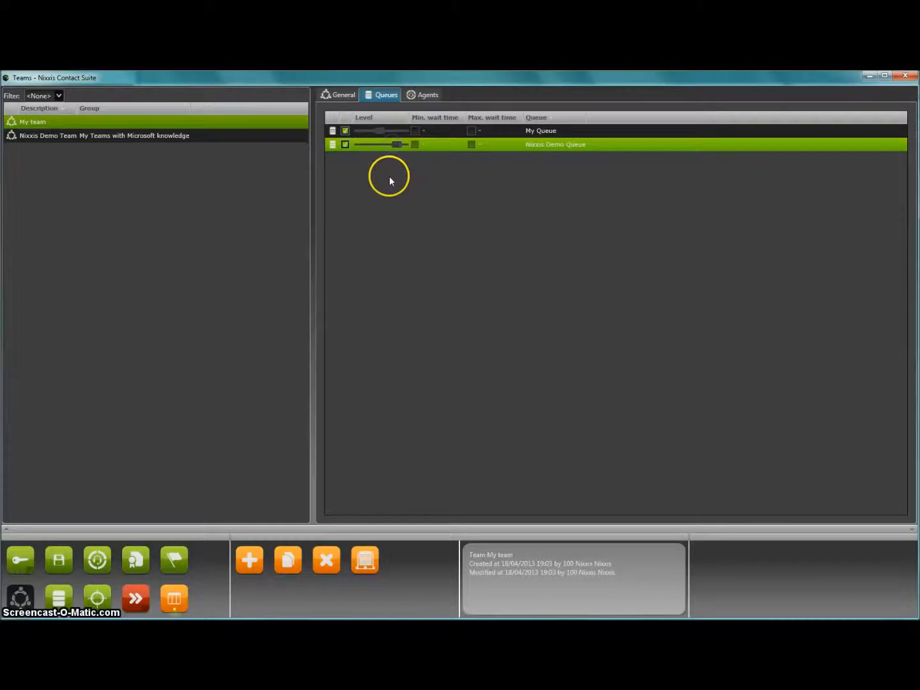
- Remove the Philippines agent from My team and add the default user with a slightly lowered level
{"action": "left_click", "coordinate": [429, 95]}
{"action": "left_click", "coordinate": [346, 144]}
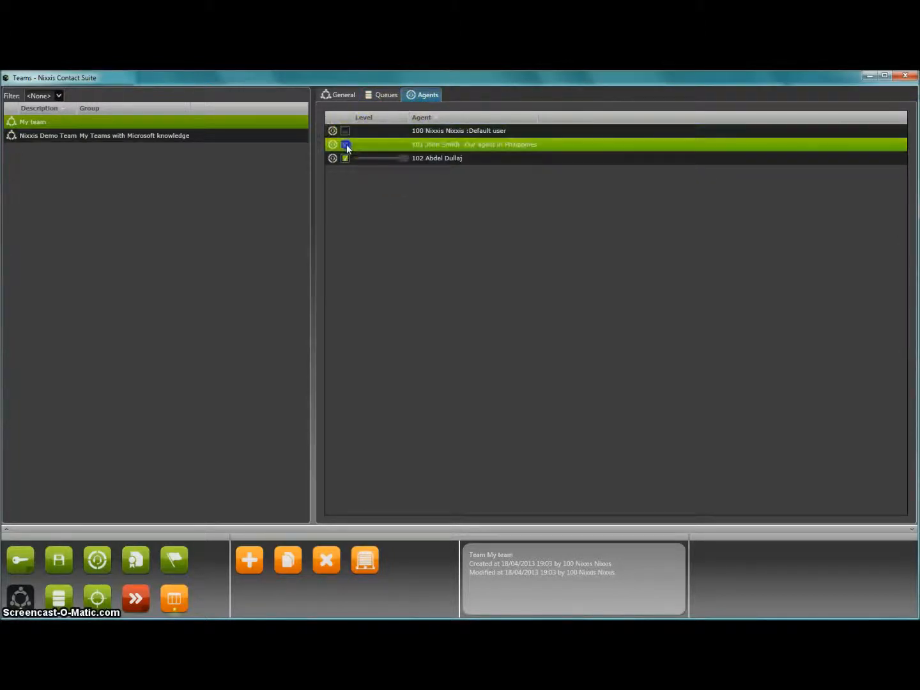
{"action": "left_click", "coordinate": [344, 130]}
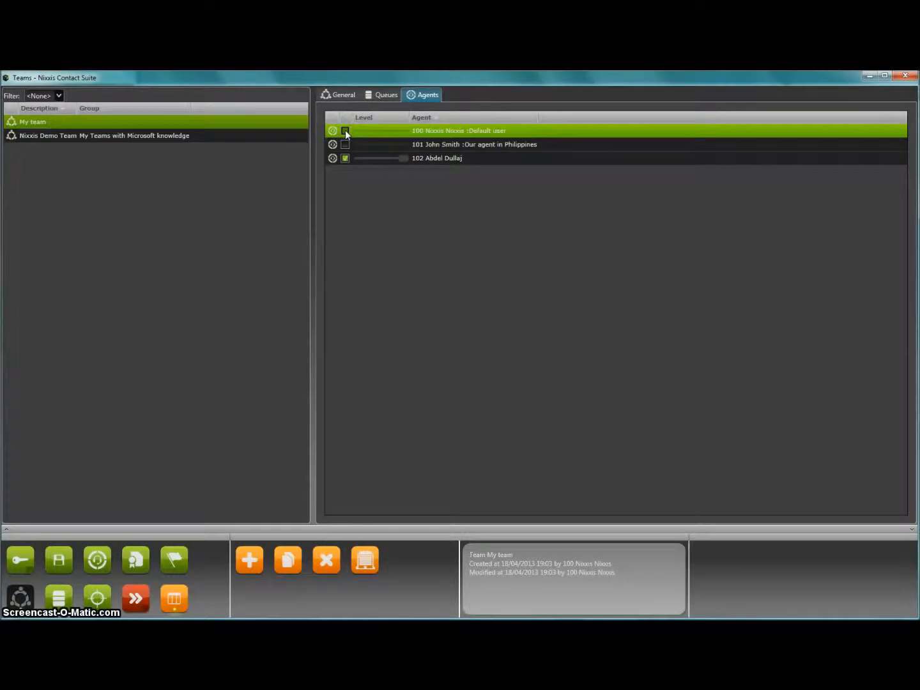
{"action": "left_click", "coordinate": [398, 130]}
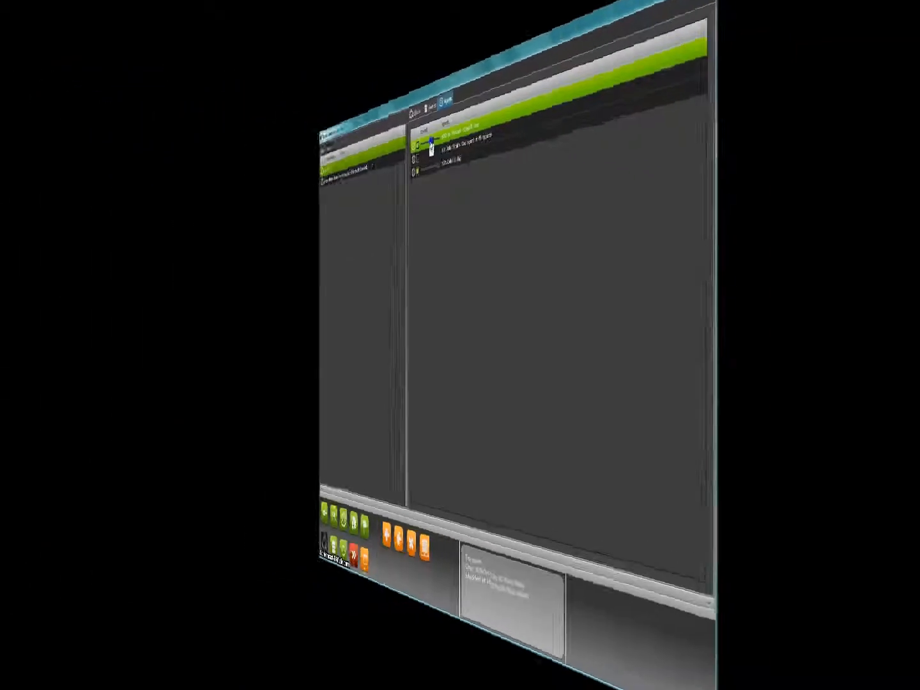